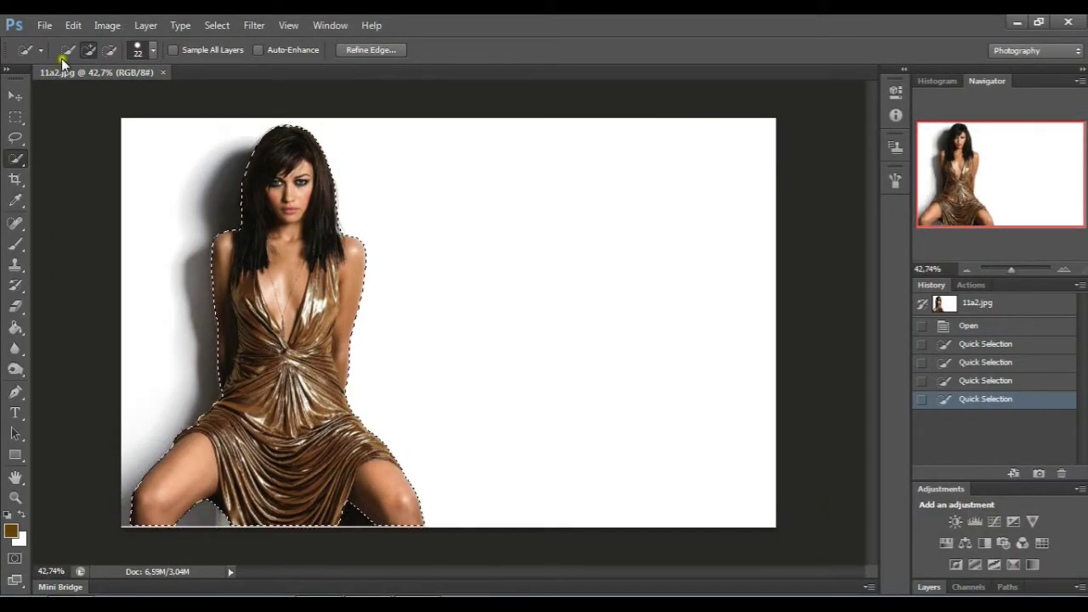
Step: Refine the Quick Selection along the woman's arm, subtracting background and adding the arm edge back
left_click(17, 160)
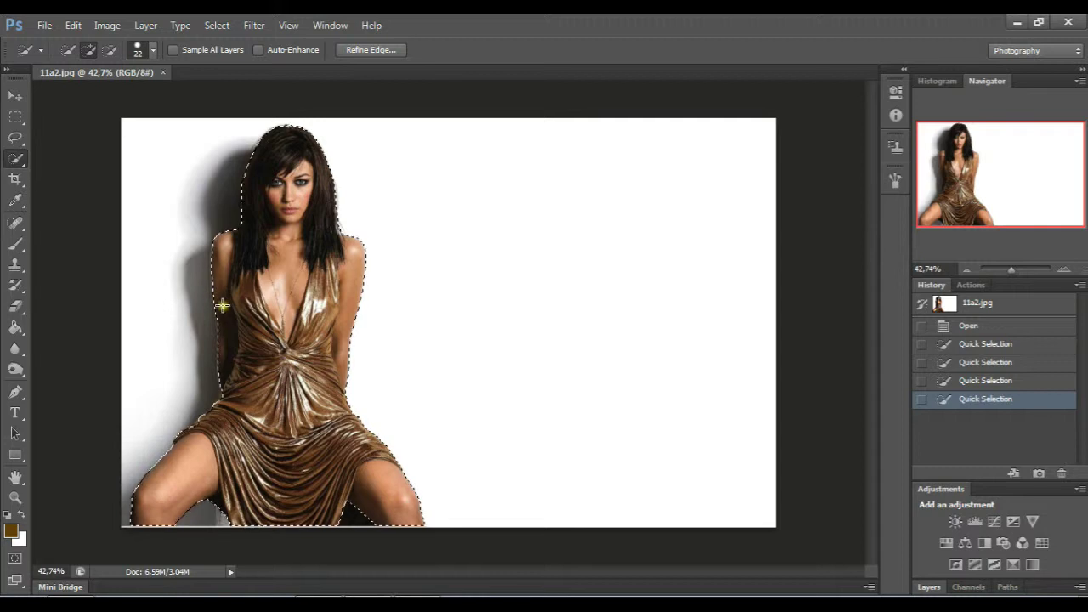
left_click_drag(215, 283, 219, 297)
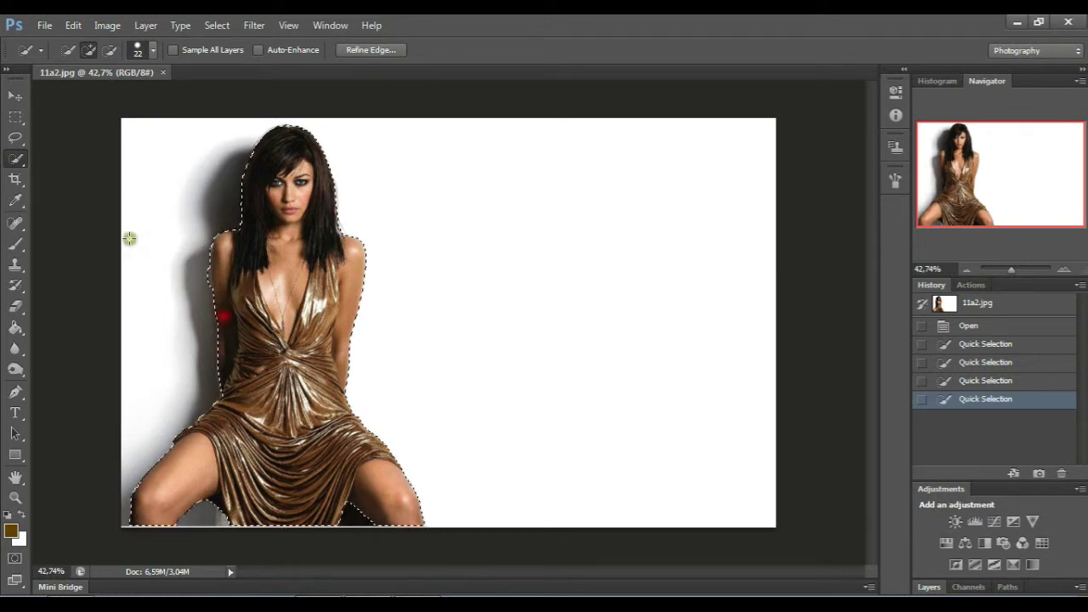
left_click(110, 49)
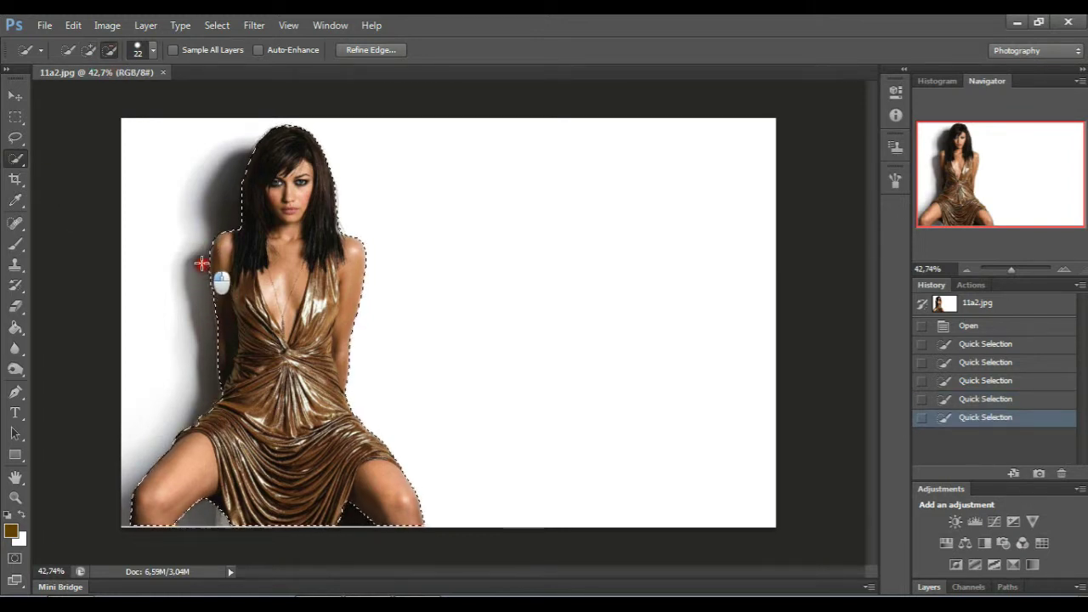
mouse_move(207, 279)
left_mouse_down()
mouse_move(209, 296)
mouse_move(196, 208)
left_mouse_up()
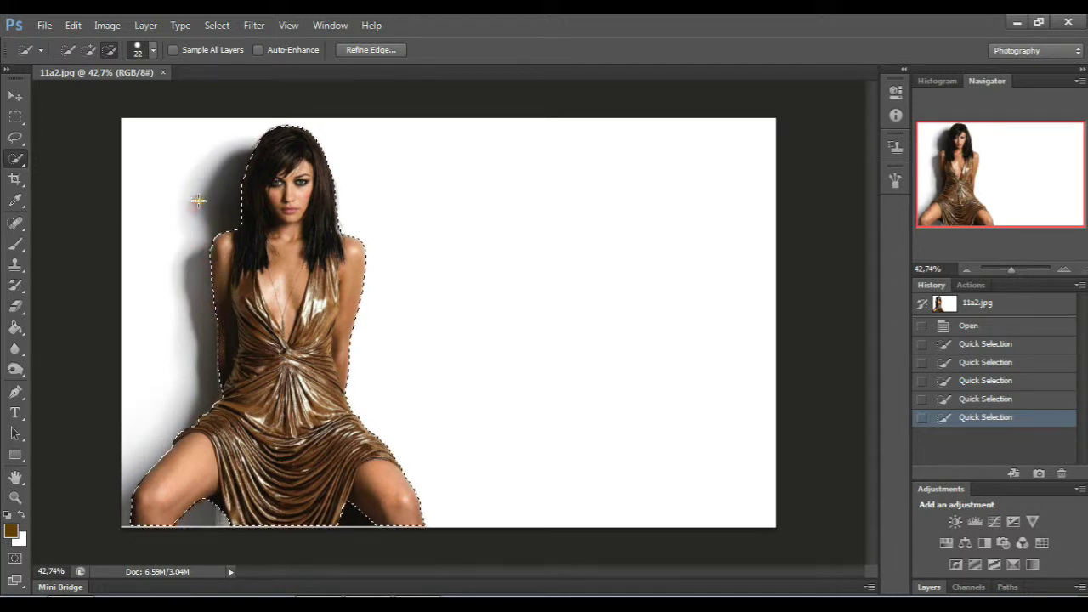
left_click(89, 50)
mouse_move(217, 244)
left_mouse_down()
mouse_move(226, 303)
mouse_move(269, 313)
mouse_move(280, 296)
left_mouse_up()
Step: Cut the selected woman onto her own layer with Layer Via Cut and close the Adjustments panel
right_click(279, 296)
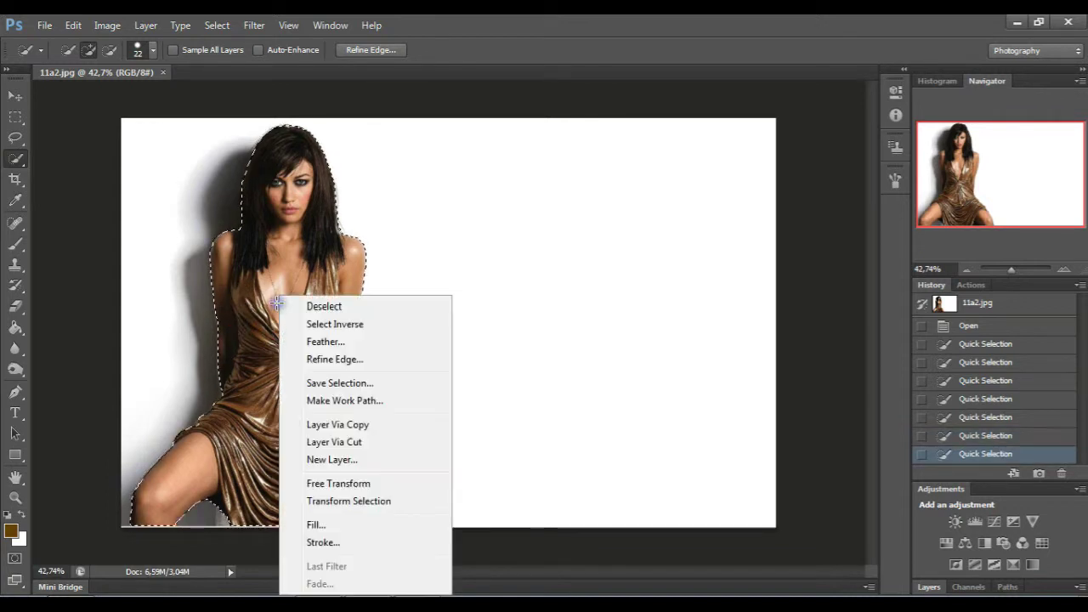
left_click(355, 443)
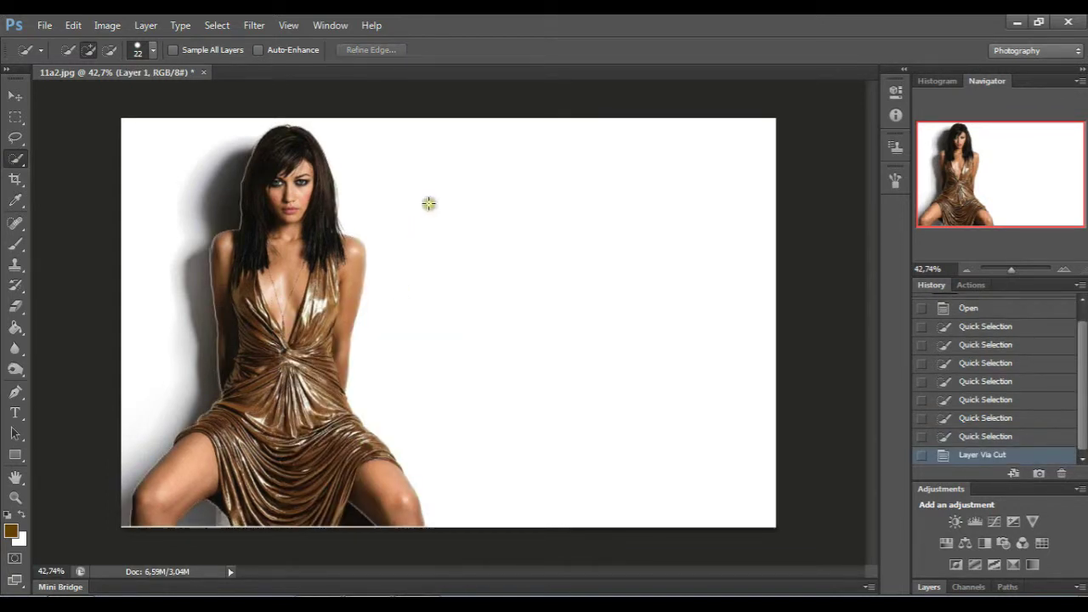
left_click_drag(1028, 489, 855, 202)
left_click(892, 198)
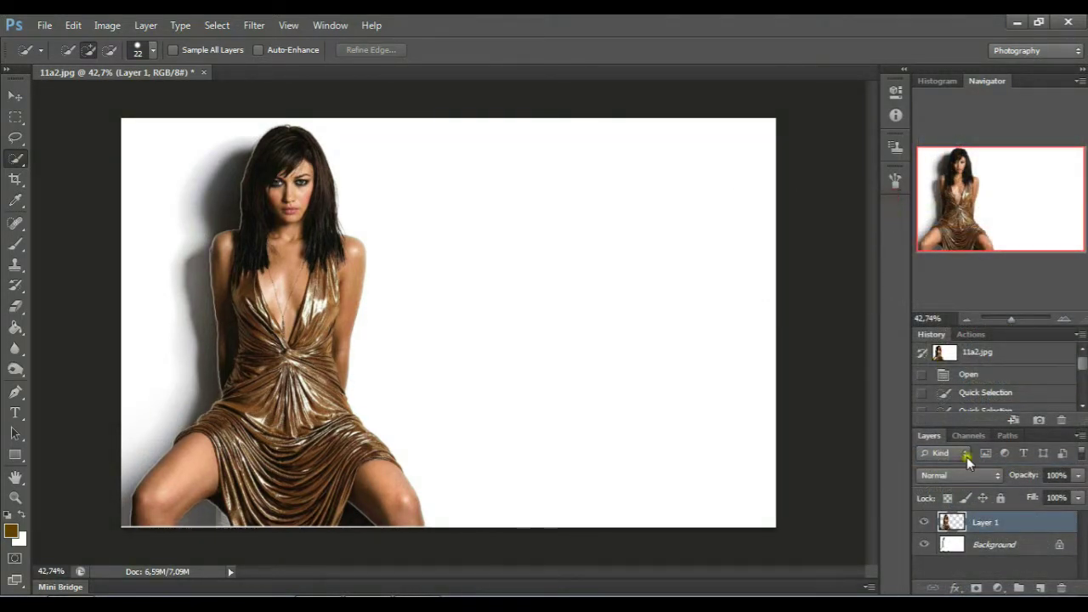
Step: Hide the white Background layer and move the woman to the centre of the canvas
left_click(924, 545)
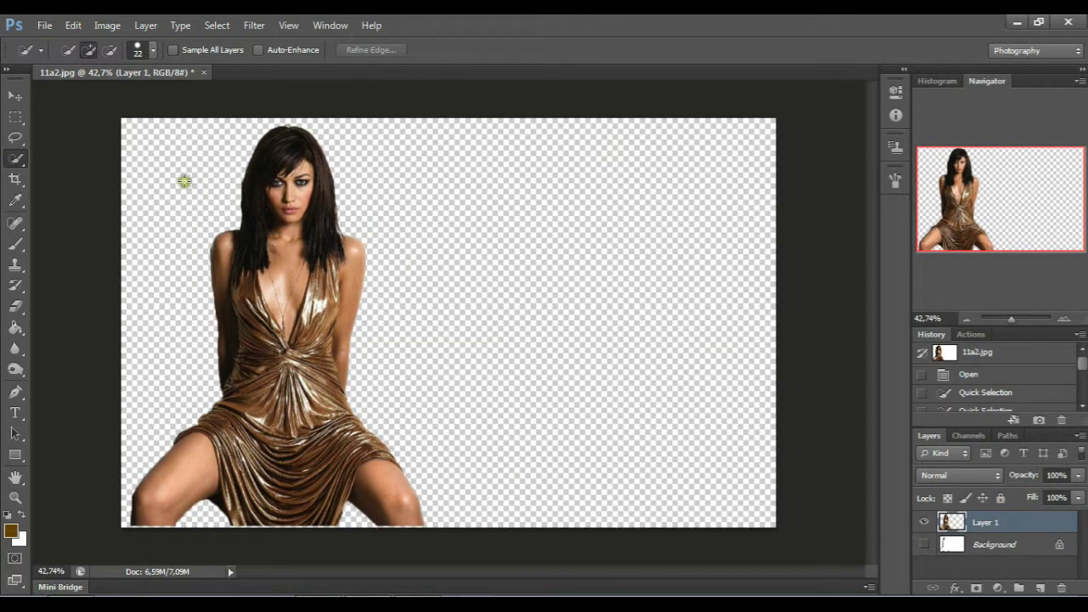
left_click(16, 95)
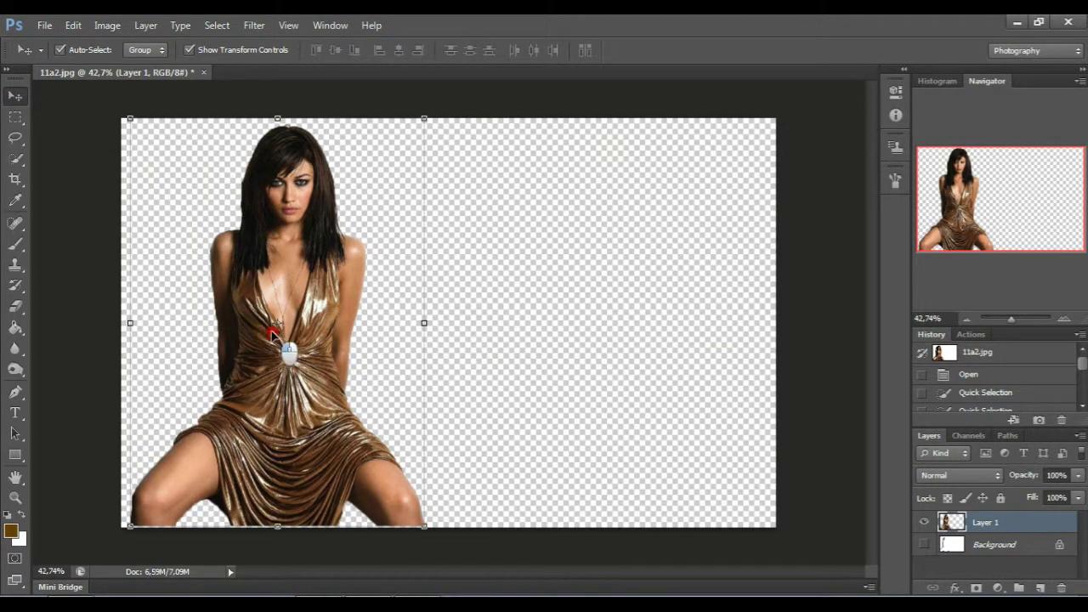
mouse_move(266, 334)
left_mouse_down()
mouse_move(440, 328)
mouse_move(431, 342)
left_mouse_up()
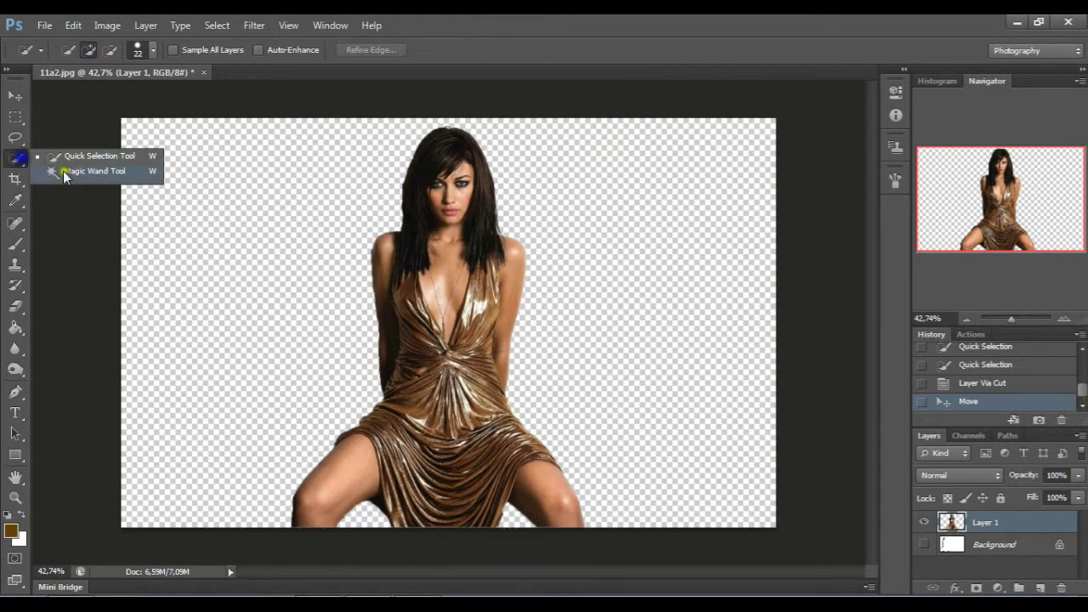
Step: Magic Wand the transparent area around the woman and feather the selection by 2 px
left_click_drag(26, 165, 79, 169)
left_click(384, 191)
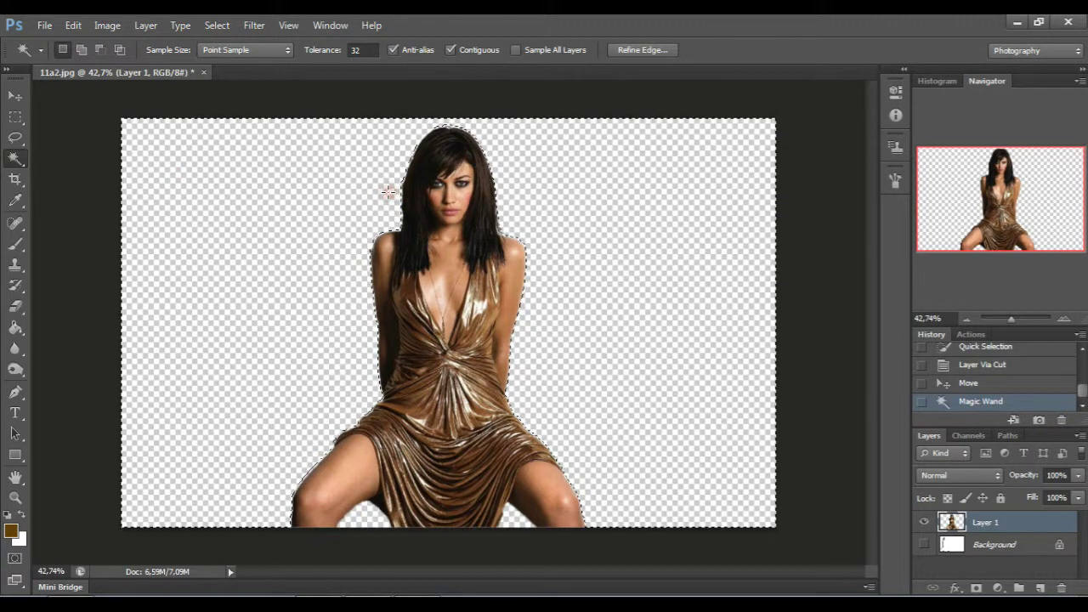
right_click(384, 191)
left_click(461, 442)
type("2")
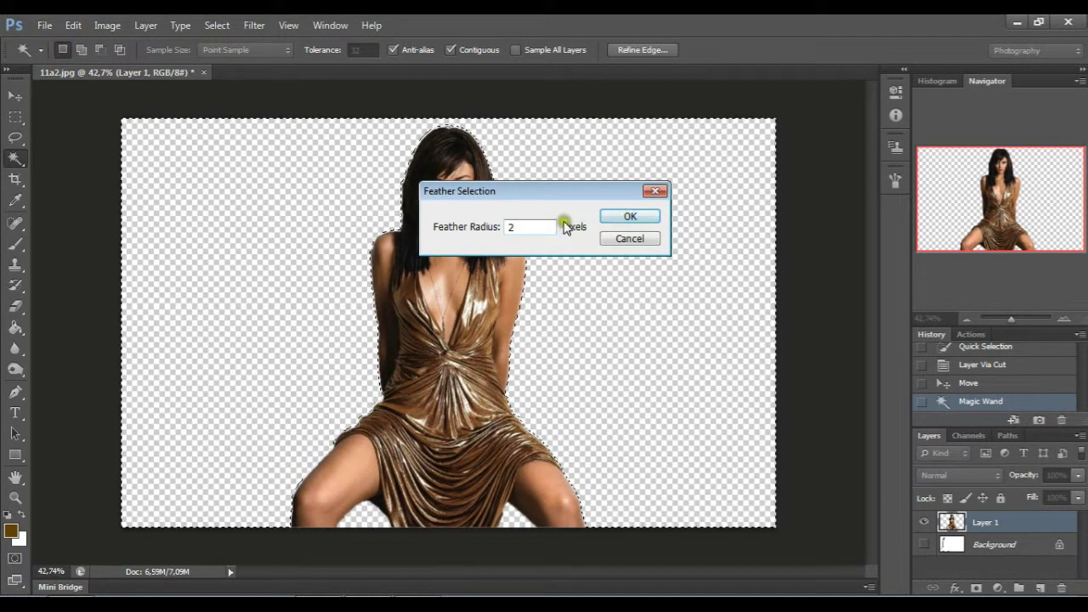
left_click(630, 217)
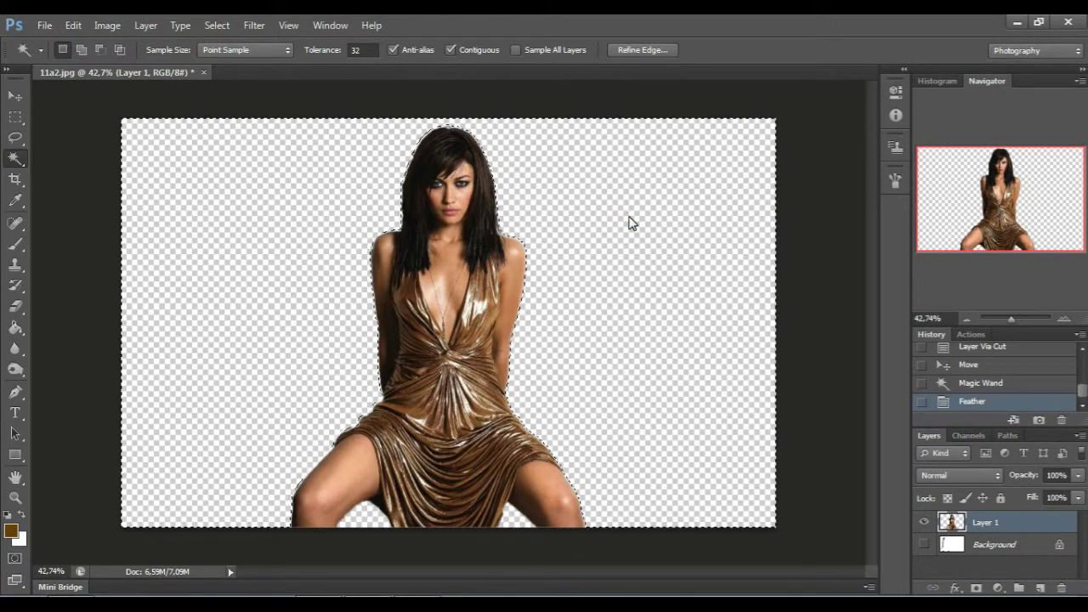
Step: Delete the feathered fringe from Layer 1 and deselect
key("Delete")
key("Delete")
key("Delete")
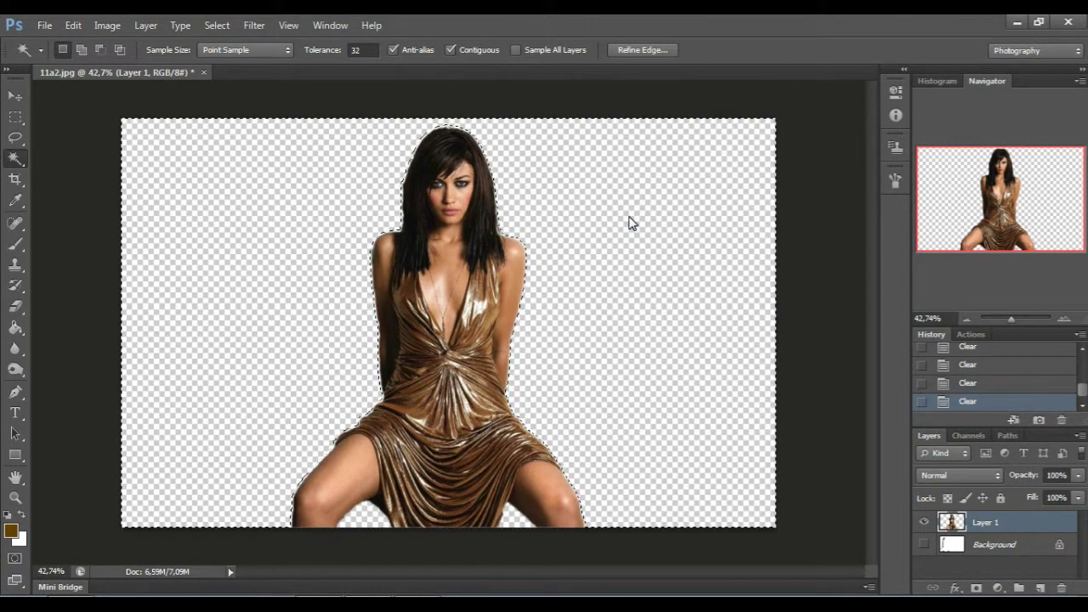
left_click(217, 25)
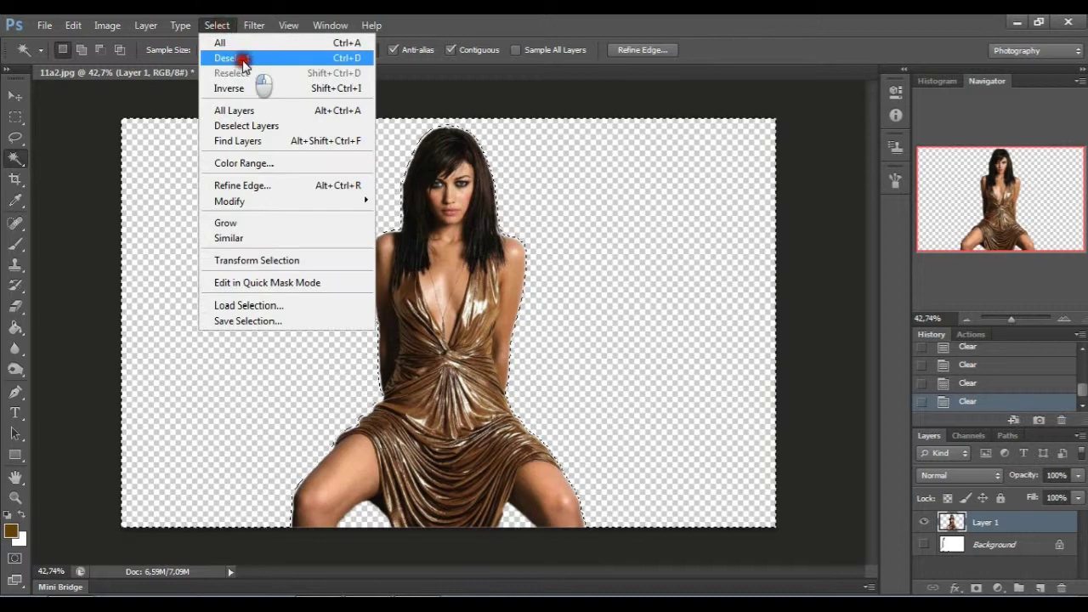
left_click(242, 56)
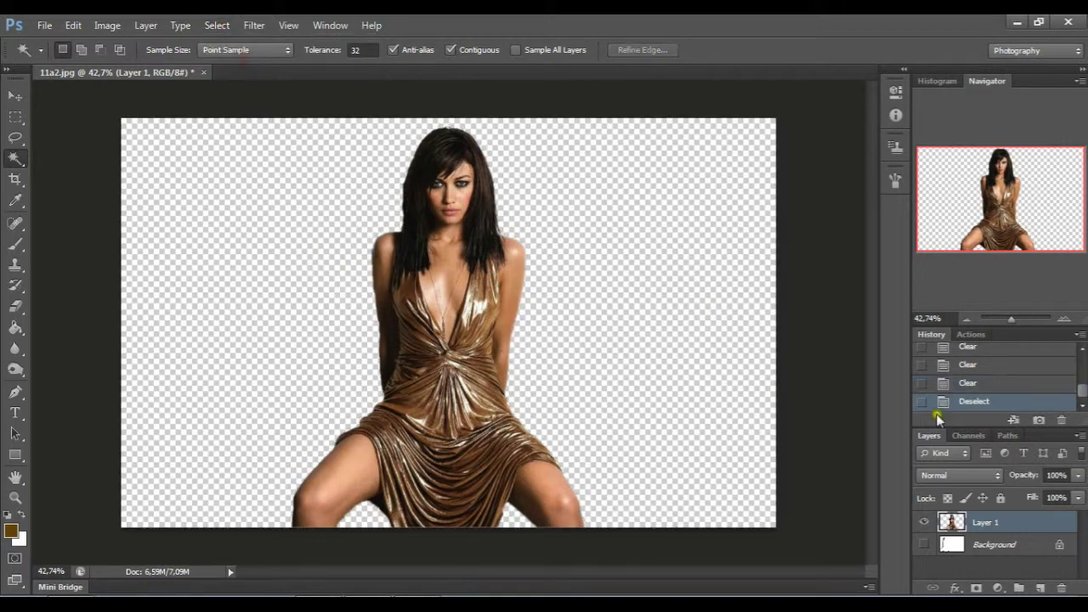
Step: Add new layers, delete Layer 3 and the Background, leaving empty Layer 2 below Layer 1
double_click(1041, 589)
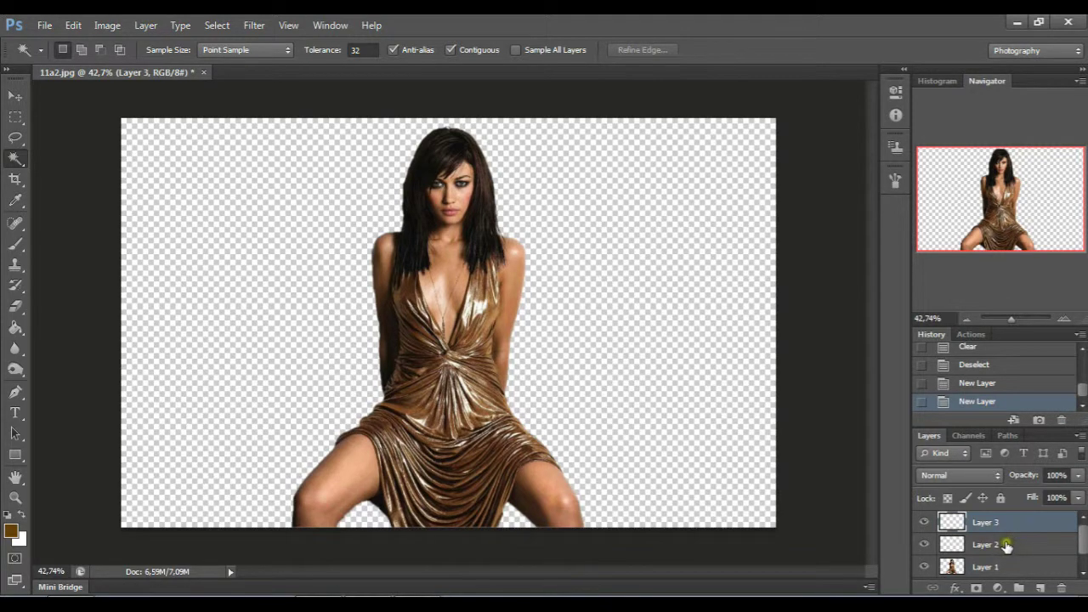
left_click_drag(1083, 544, 1084, 558)
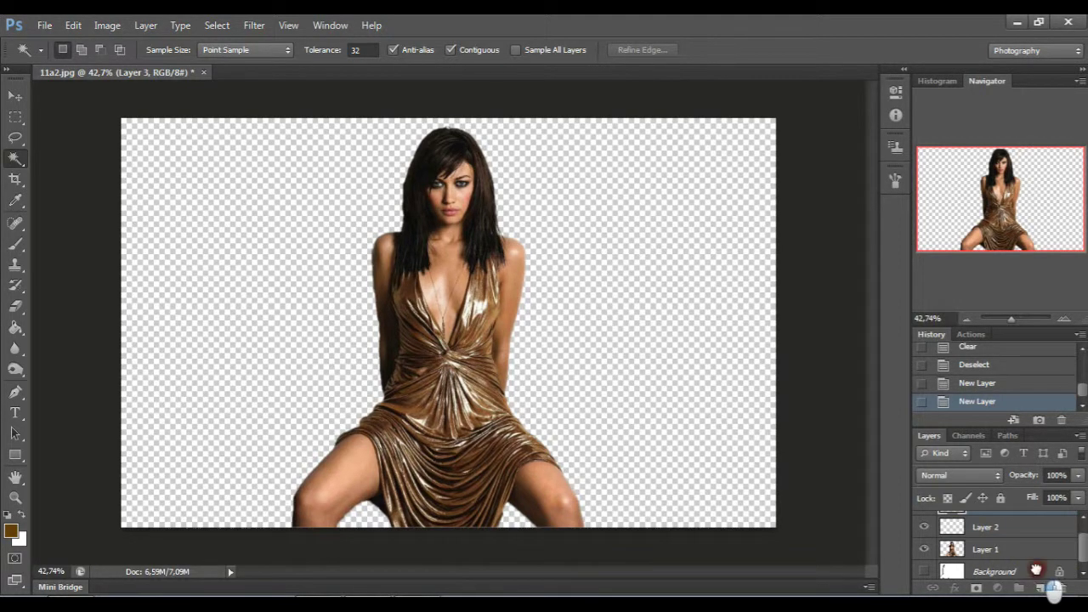
left_click_drag(1033, 573, 1061, 588)
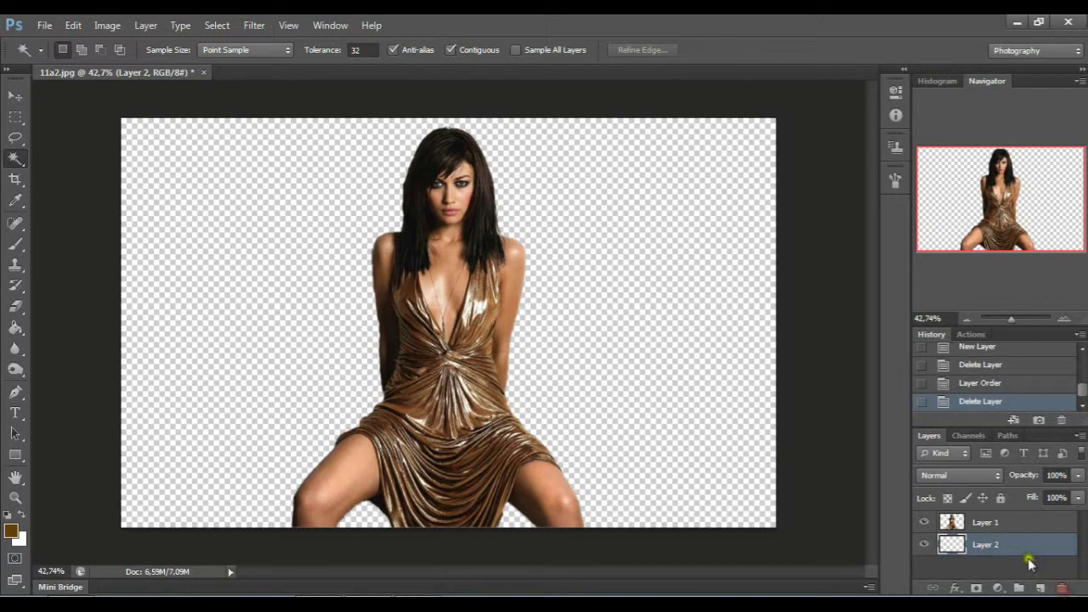
left_click(17, 329)
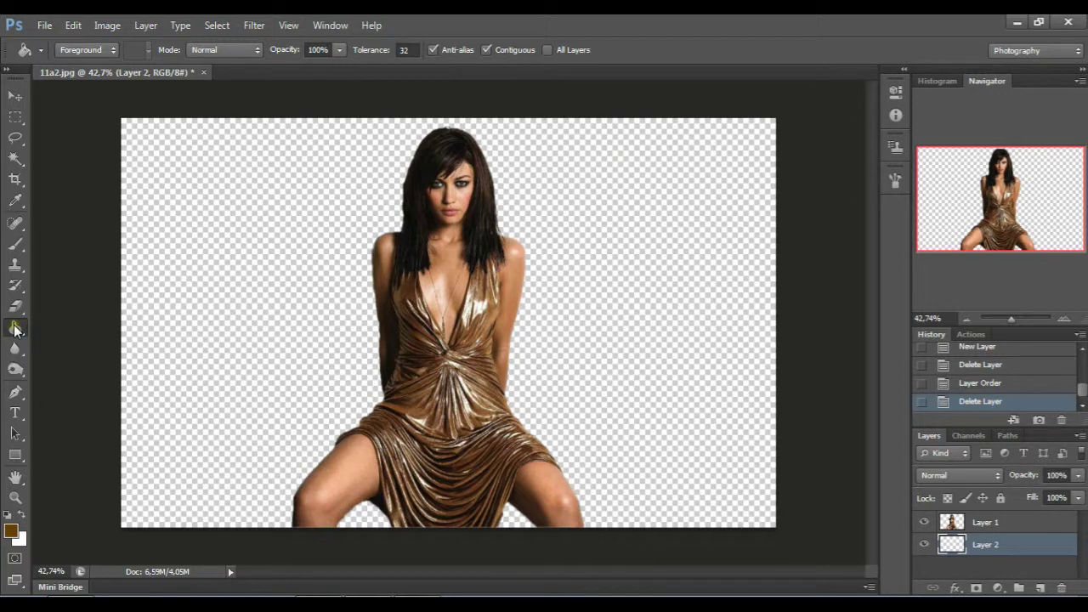
Step: Drag a diagonal brown-to-peach gradient across Layer 2, then select the woman's Layer 1
left_click_drag(14, 330, 61, 324)
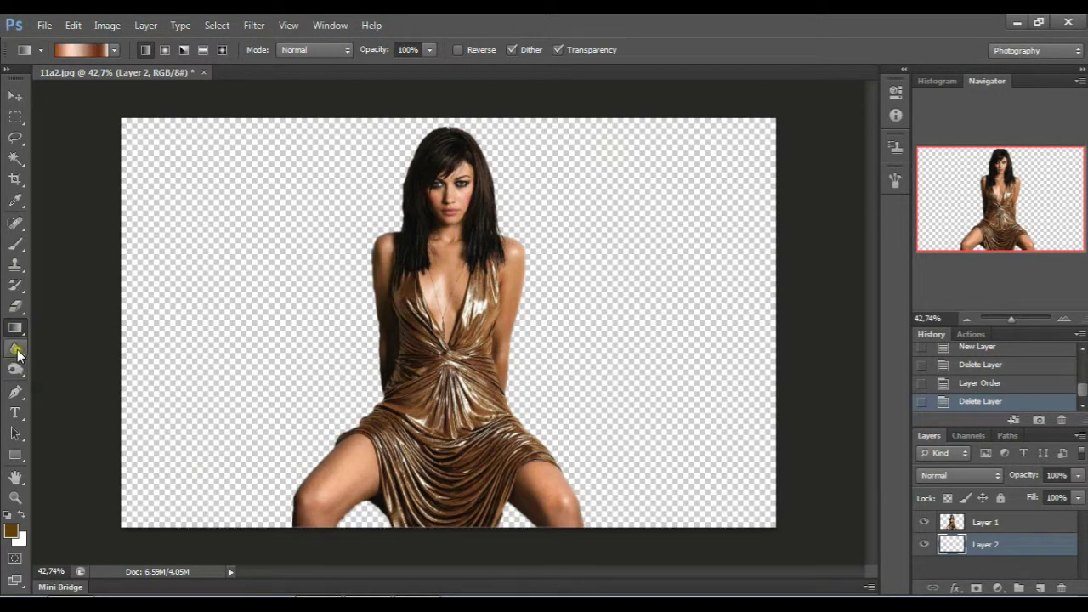
left_click_drag(120, 116, 769, 533)
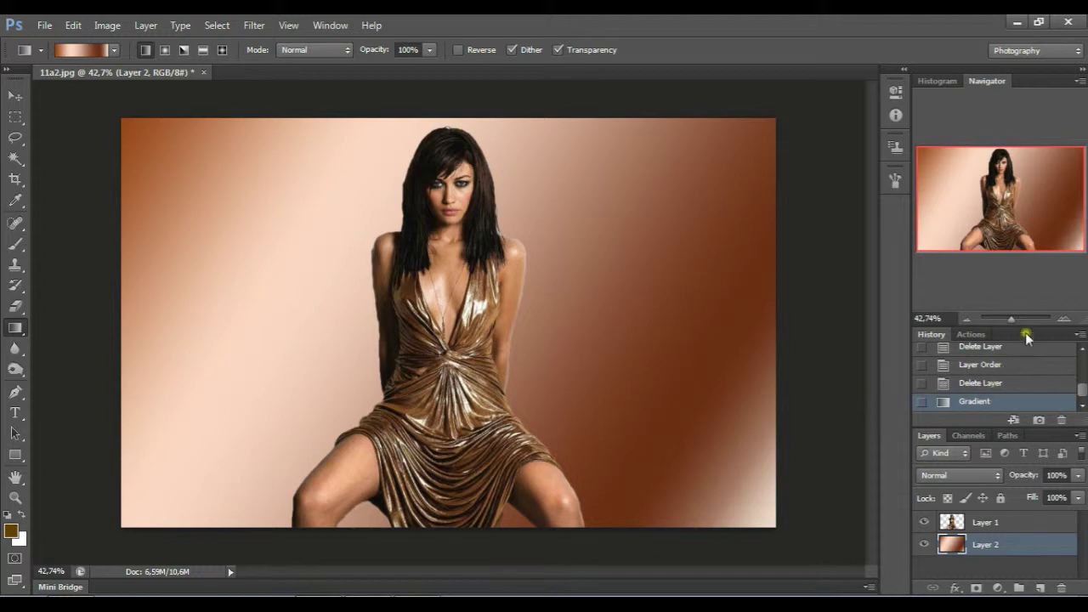
left_click_drag(1009, 321, 1007, 320)
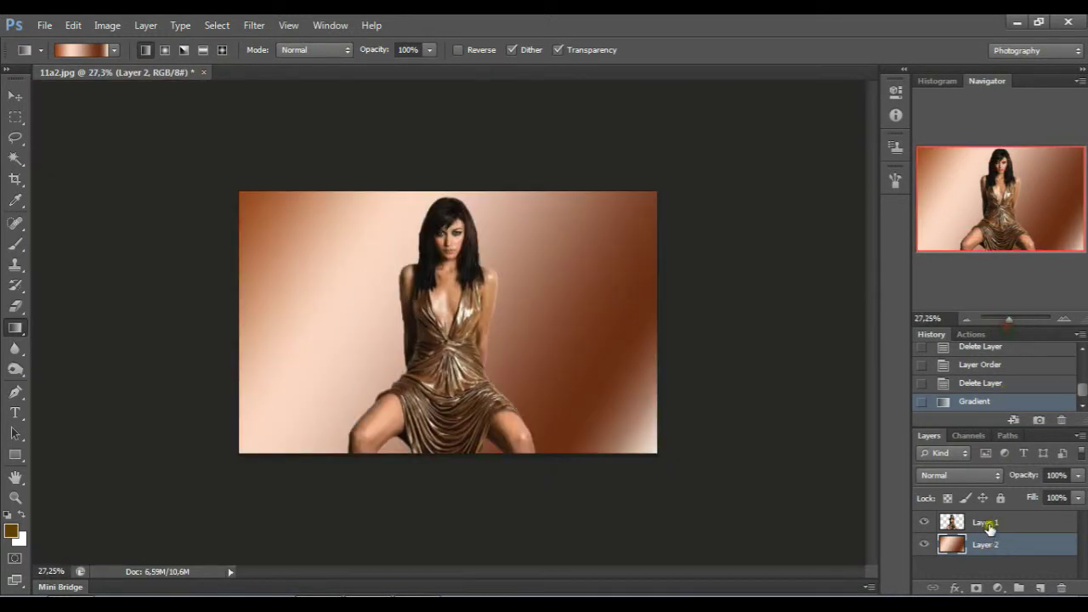
left_click(987, 522)
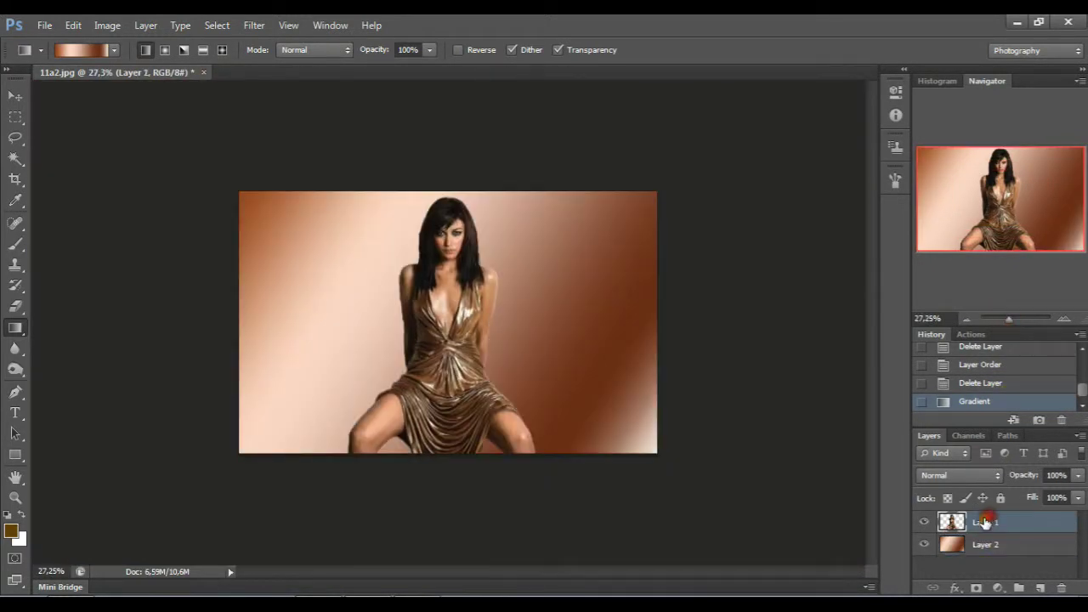
Step: Add a layer mask to Layer 1, zoom in, and set a soft 14 px brush
left_click(977, 588)
left_click(16, 244)
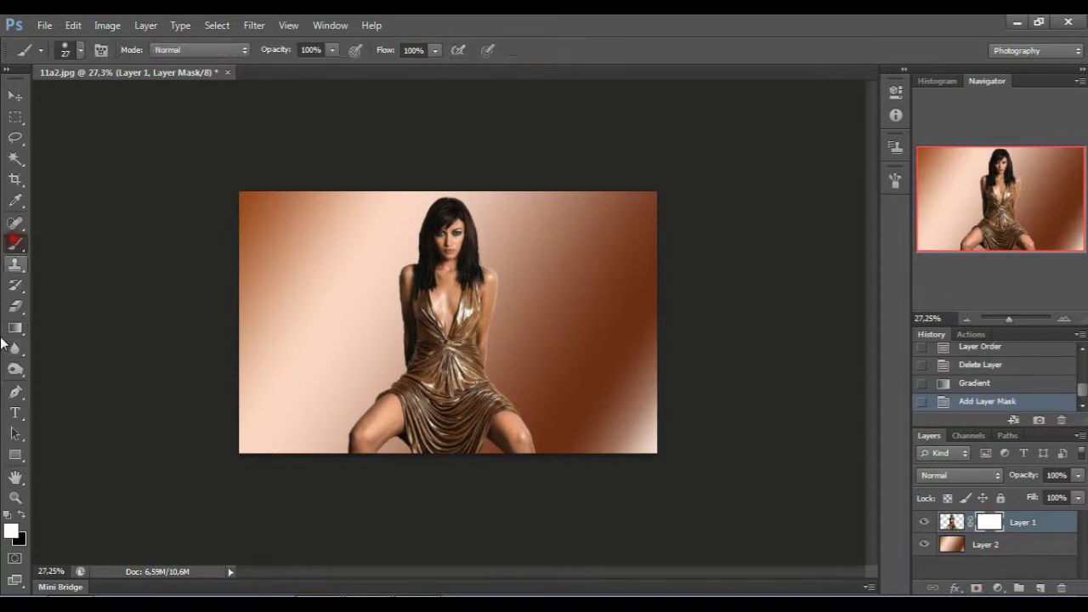
left_click(22, 515)
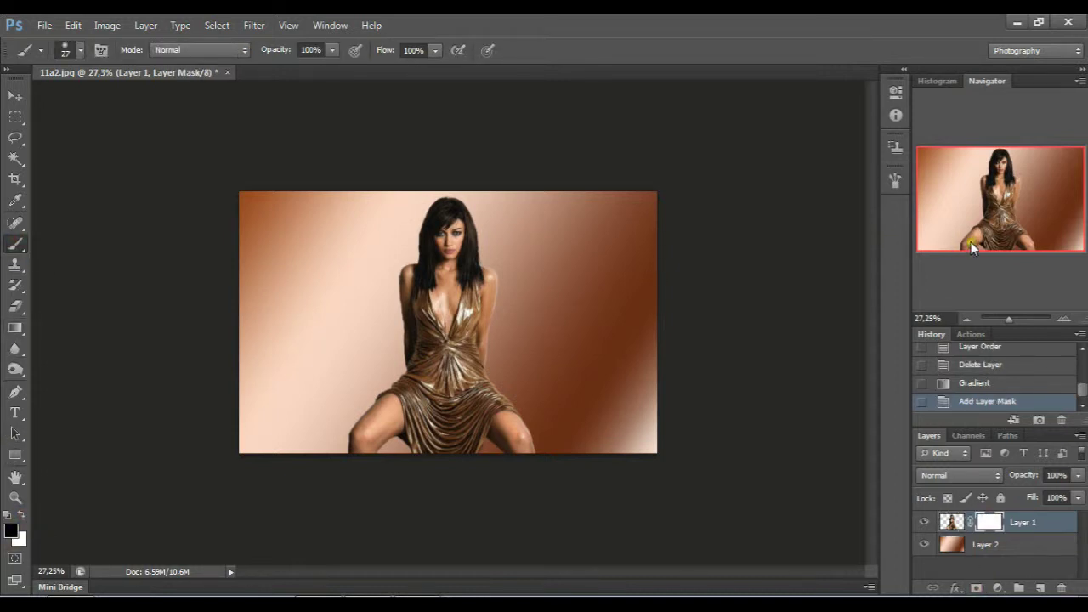
left_click_drag(1007, 318, 1012, 318)
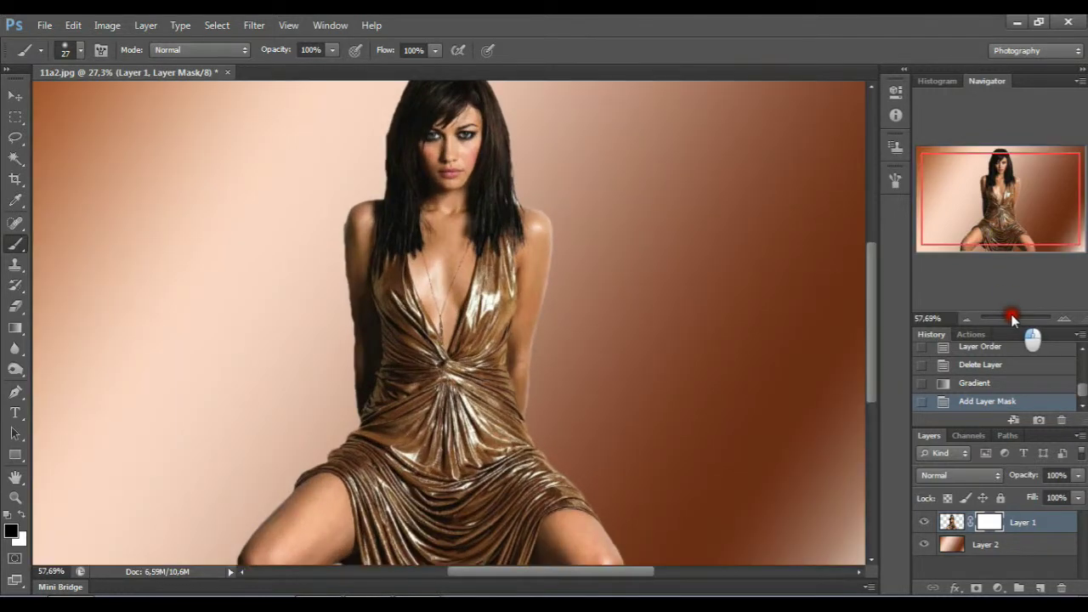
right_click(323, 205)
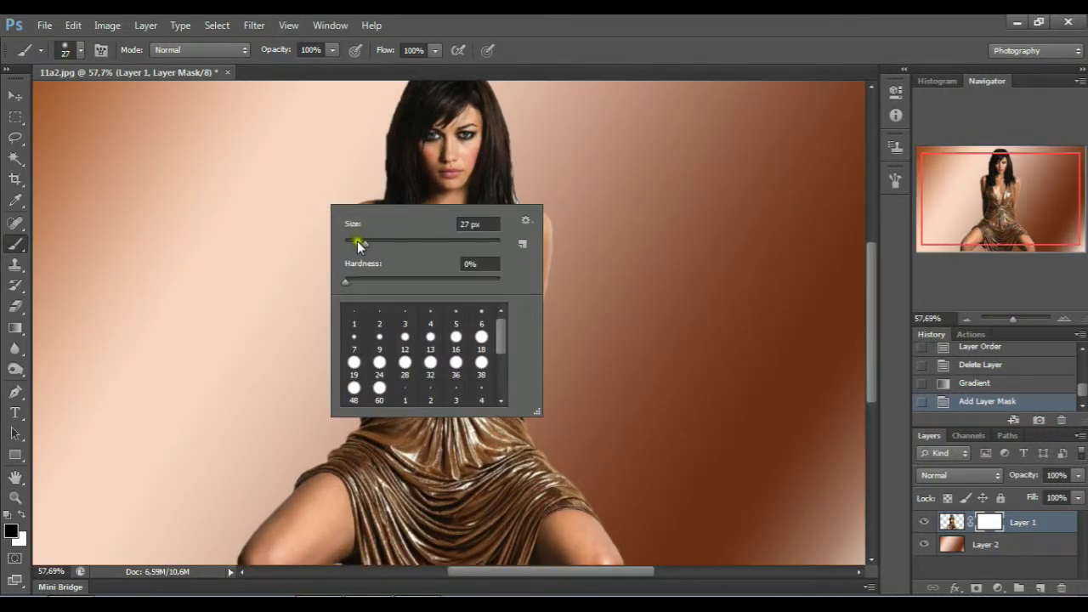
left_click_drag(358, 244, 352, 244)
Step: Paint black on the mask along the hair and shoulder edges, enlarging the brush to 19 px
mouse_move(328, 145)
left_mouse_down()
mouse_move(347, 320)
mouse_move(340, 304)
mouse_move(338, 220)
mouse_move(363, 349)
left_mouse_up()
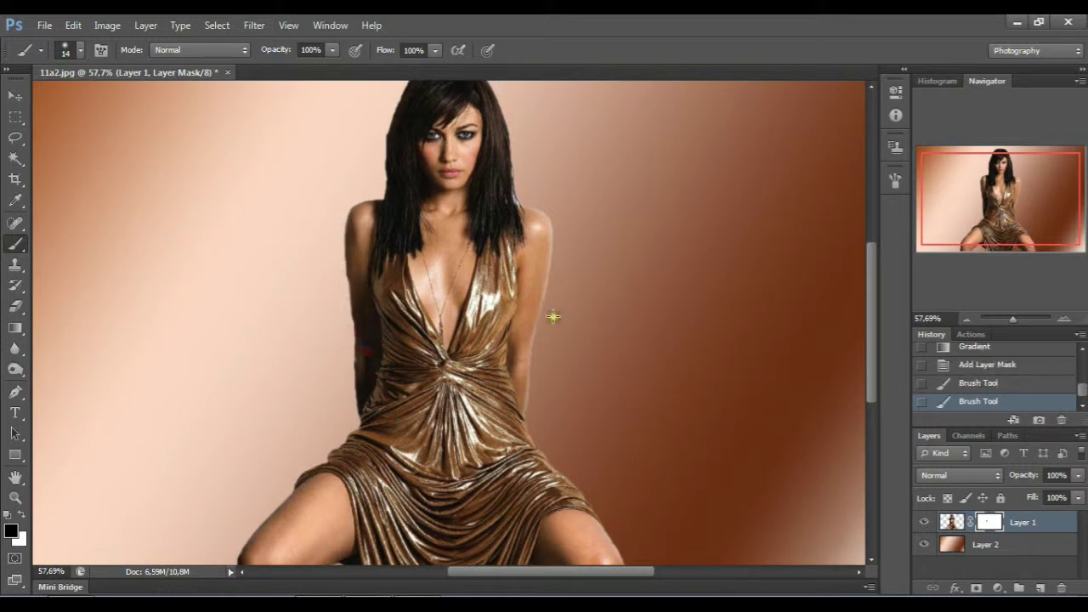
left_click_drag(525, 194, 532, 213)
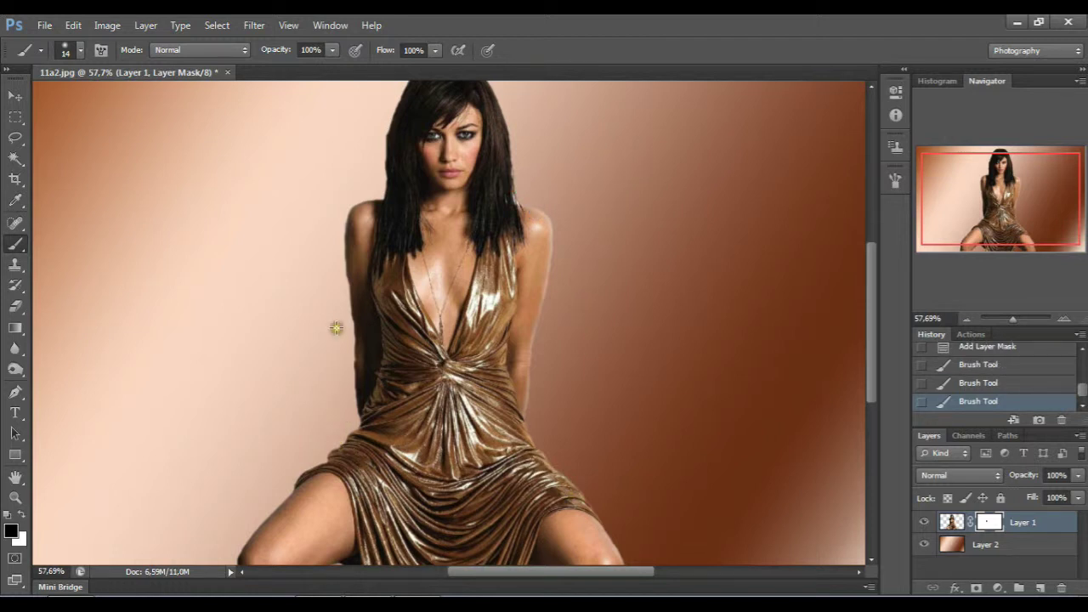
left_click_drag(338, 217, 329, 245)
left_click_drag(359, 279, 364, 278)
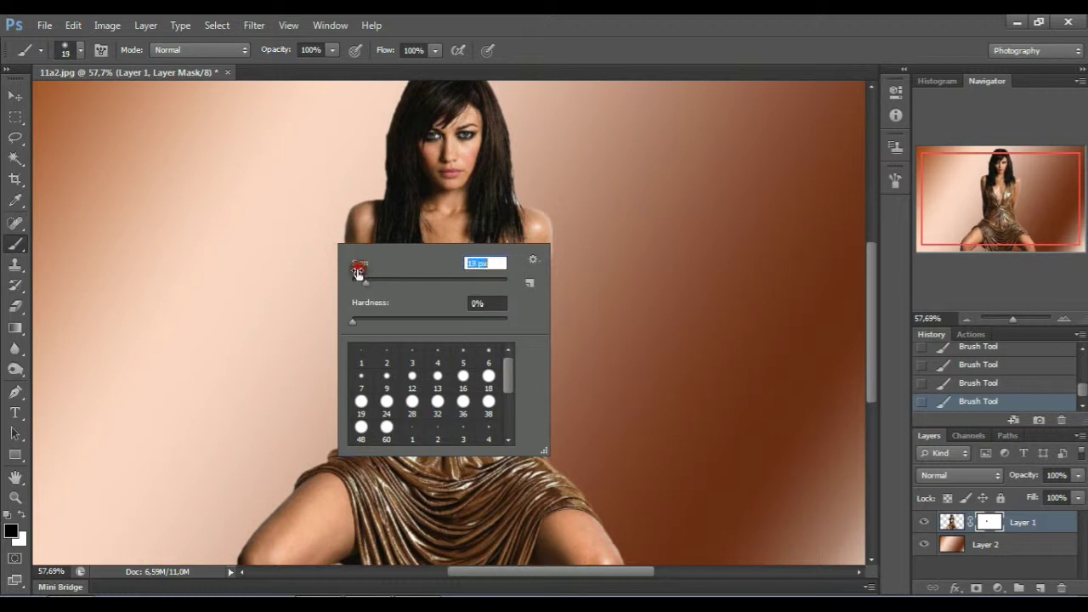
left_click(328, 244)
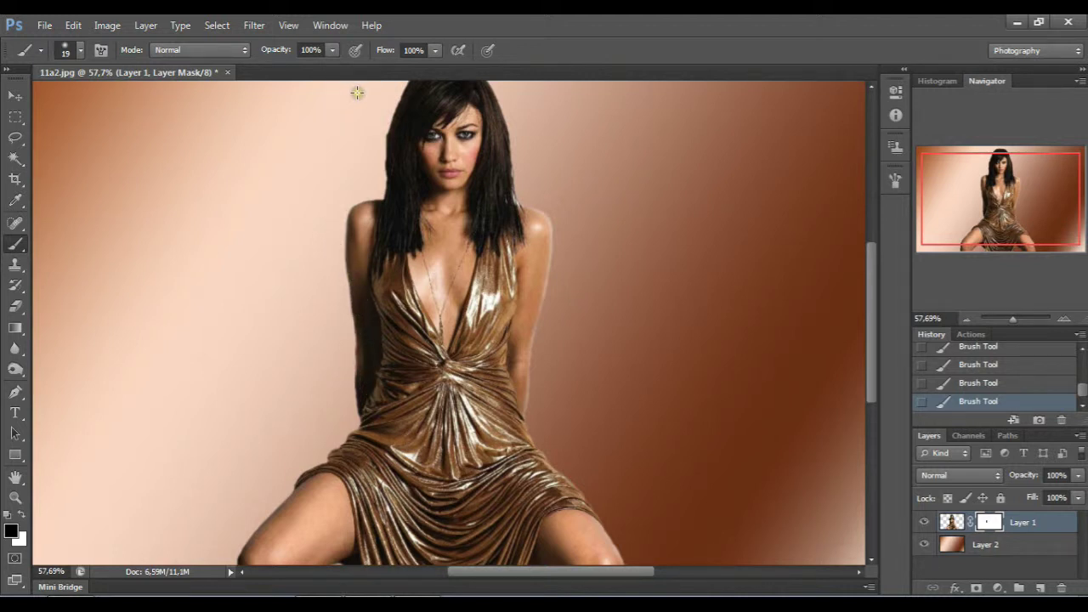
Step: Open demon6.png from File > Browse in Bridge as a second document
left_click(49, 26)
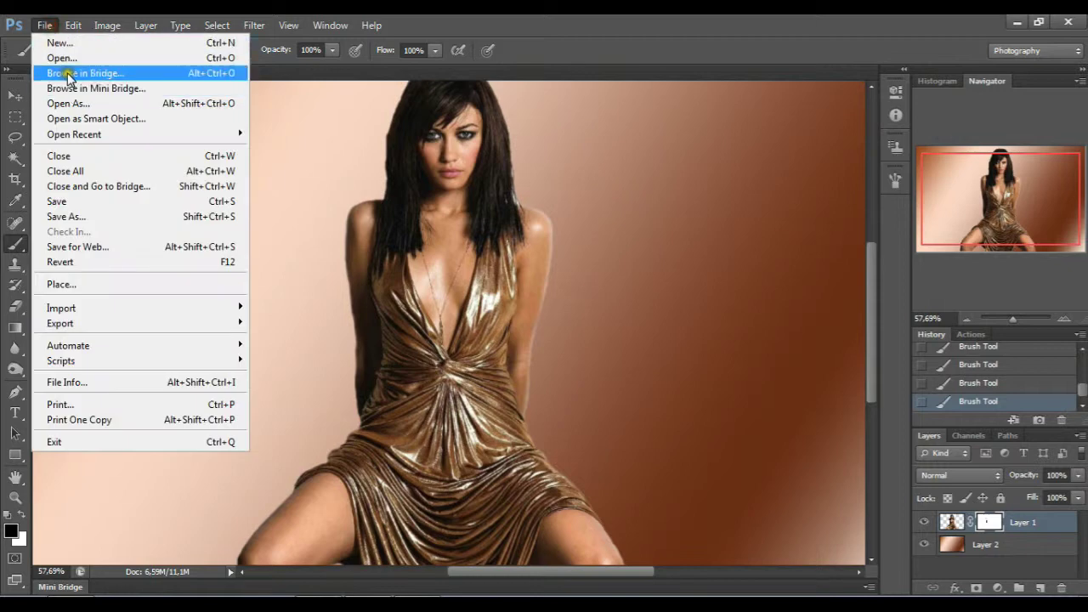
left_click(667, 158)
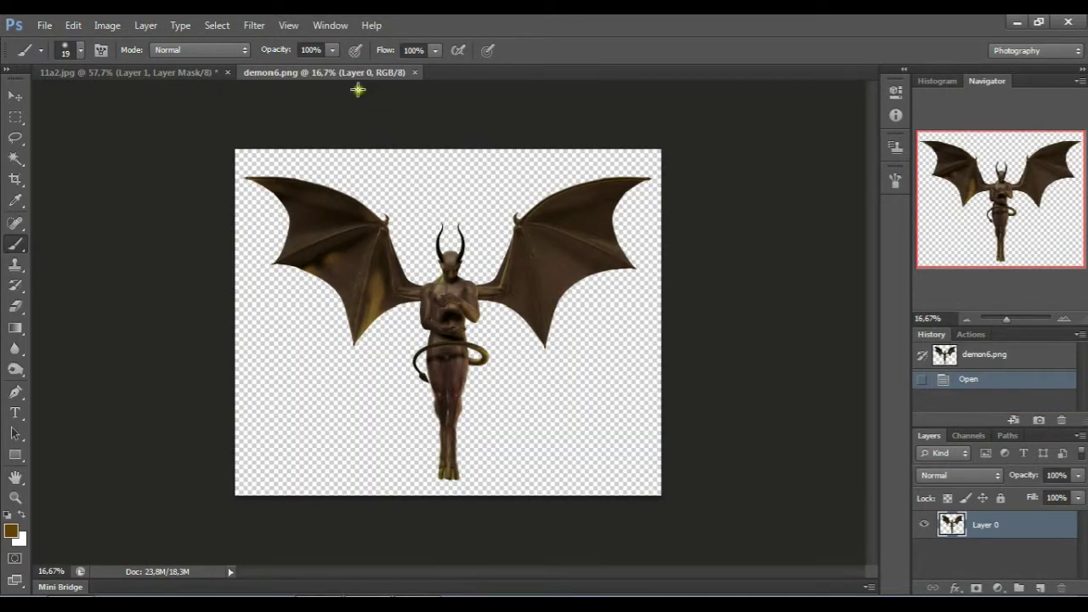
left_click(16, 136)
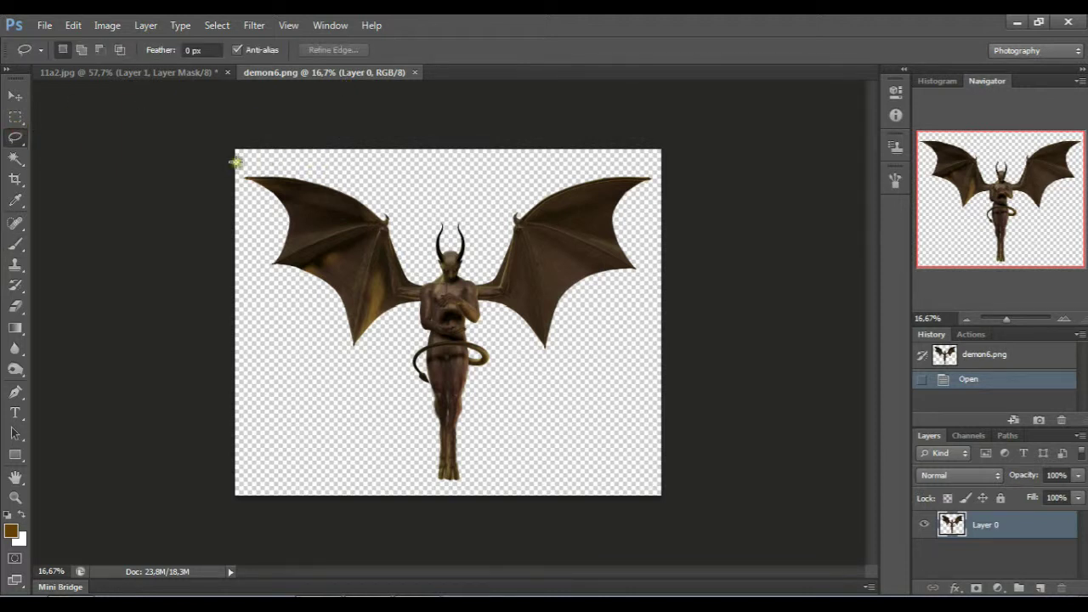
Step: Lasso the demon's left wing and copy it onto a new layer with Layer Via Copy
left_click_drag(237, 161, 351, 374)
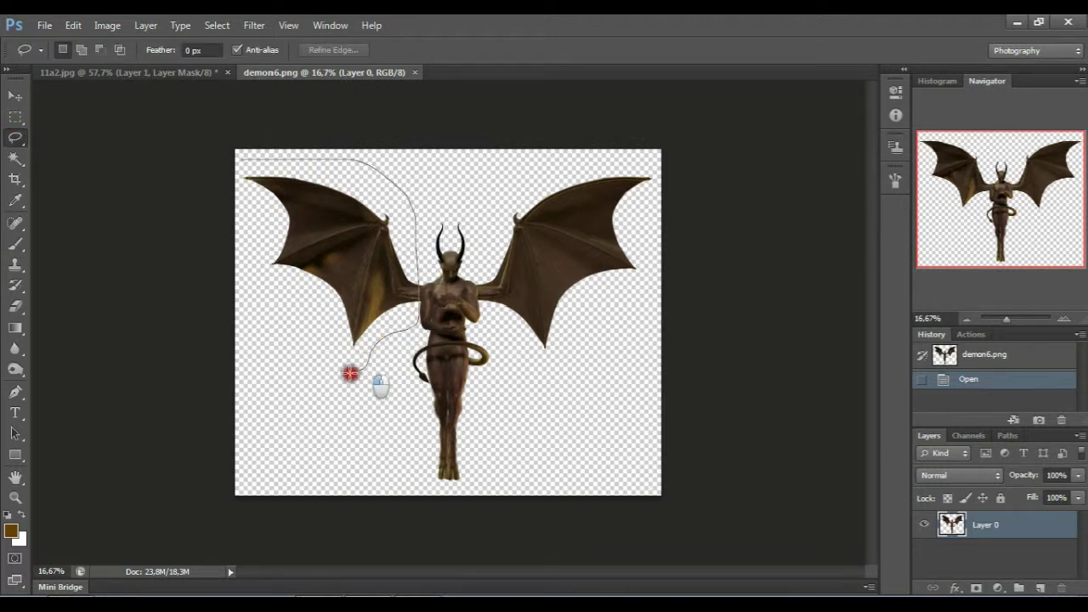
left_click_drag(350, 373, 246, 160)
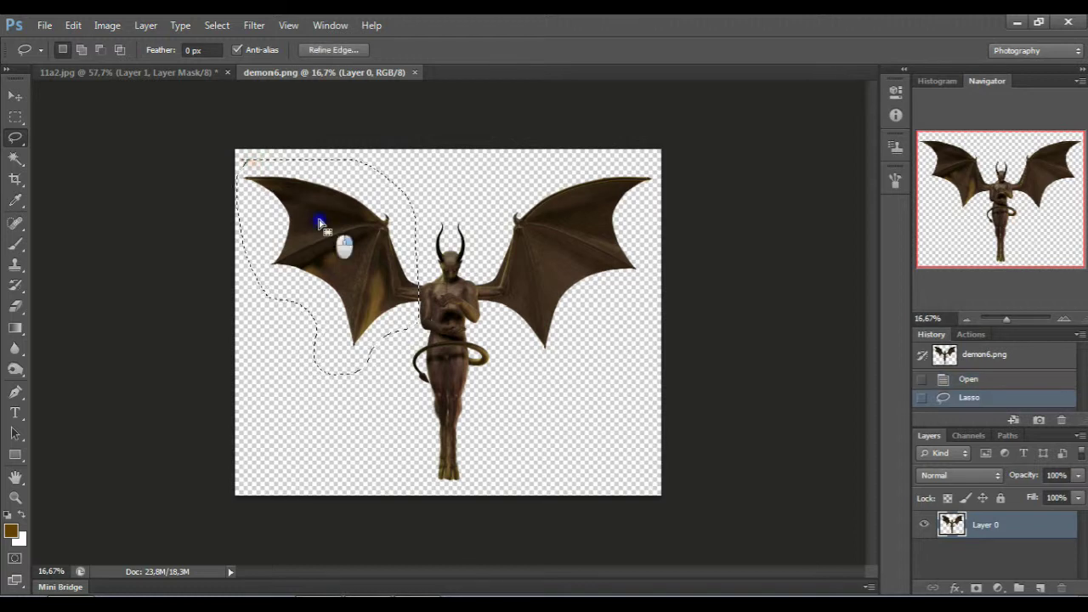
right_click(321, 224)
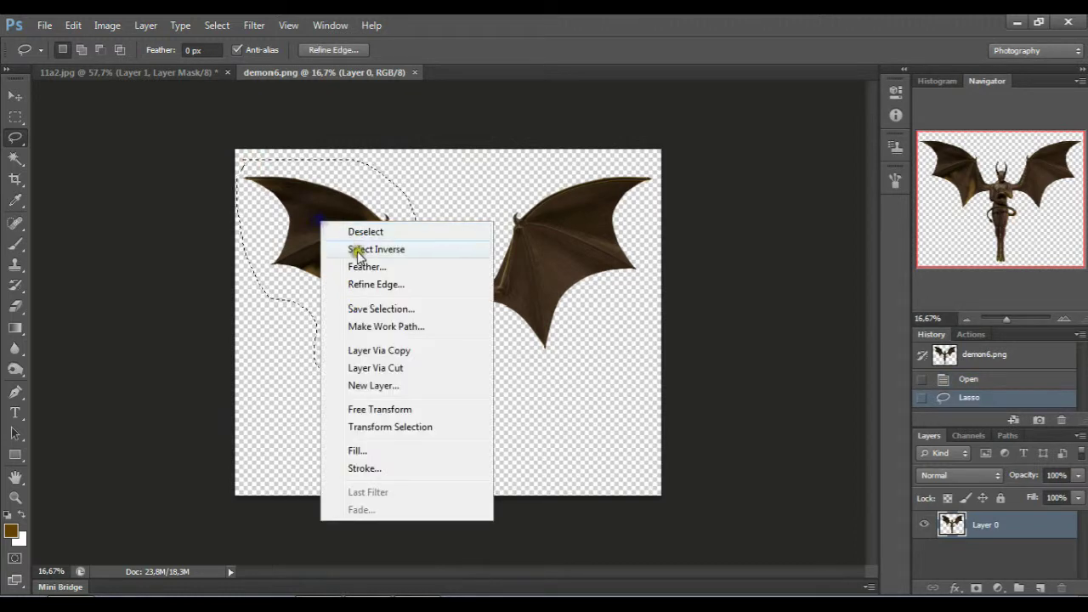
left_click(421, 351)
Step: Drag the wing layer from demon6.png into the 11a2.jpg portrait with the Move tool
left_click_drag(339, 73, 648, 173)
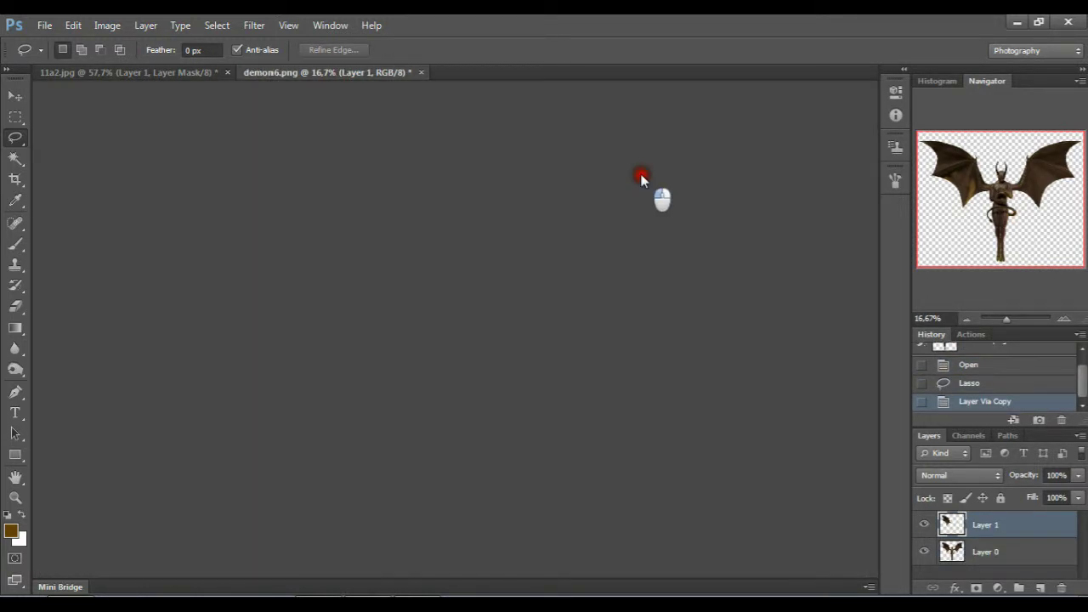
left_click(13, 98)
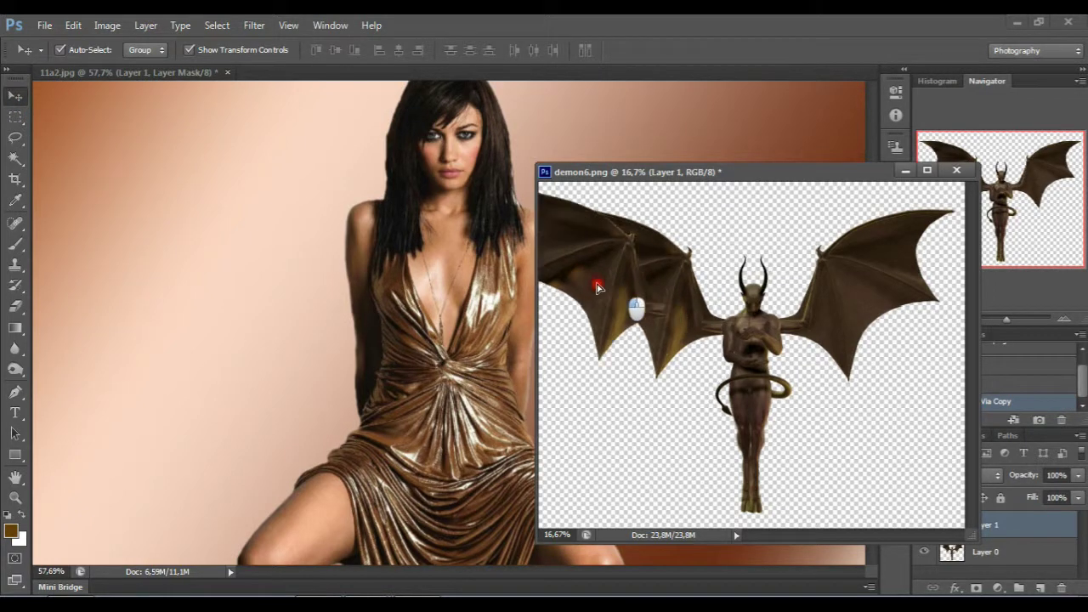
left_click_drag(678, 301, 377, 248)
left_click(921, 173)
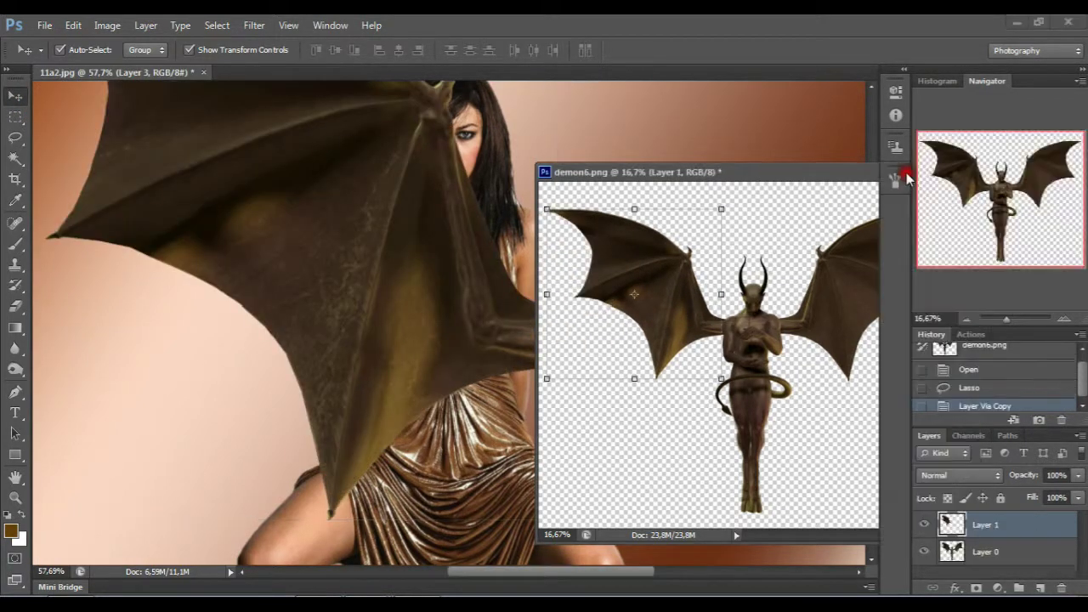
left_click_drag(1008, 319, 1005, 317)
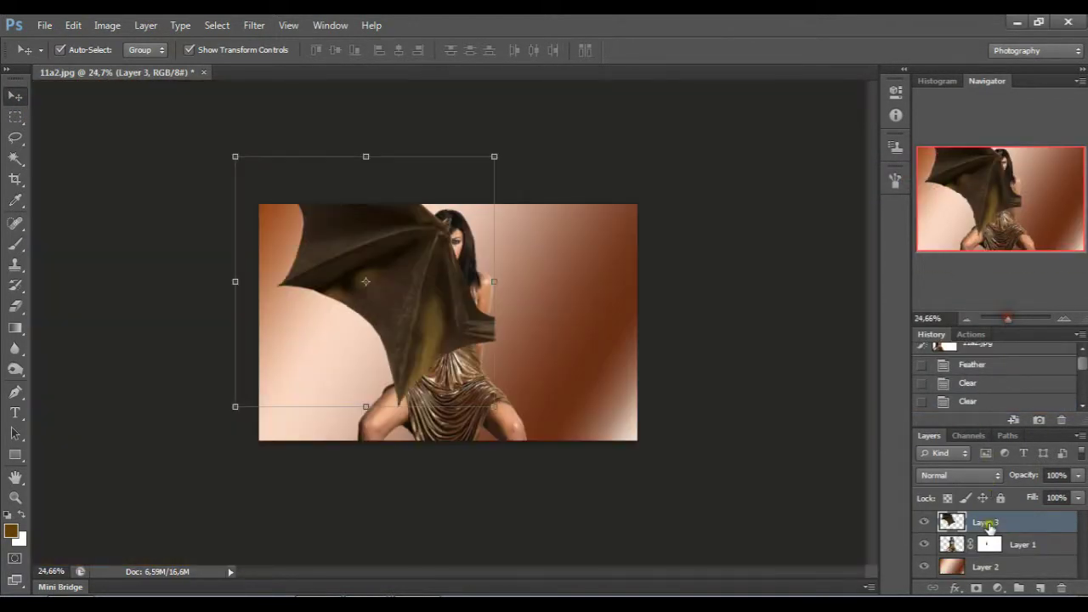
Step: Place the woman's layer above the wing and scale the wing to about 84% × 85%
left_click_drag(1026, 549, 1026, 521)
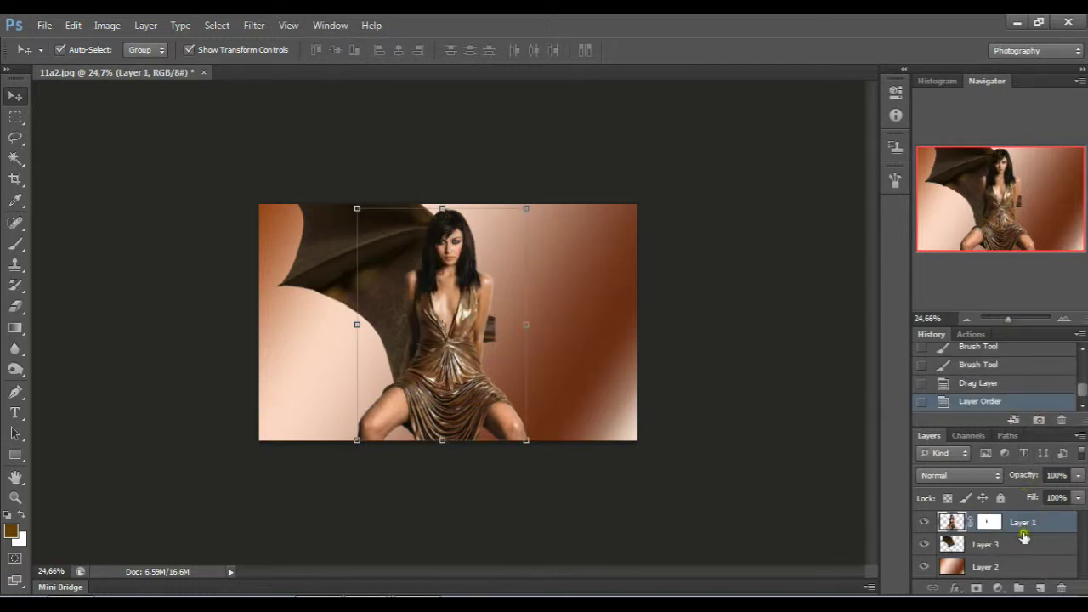
left_click(1025, 543)
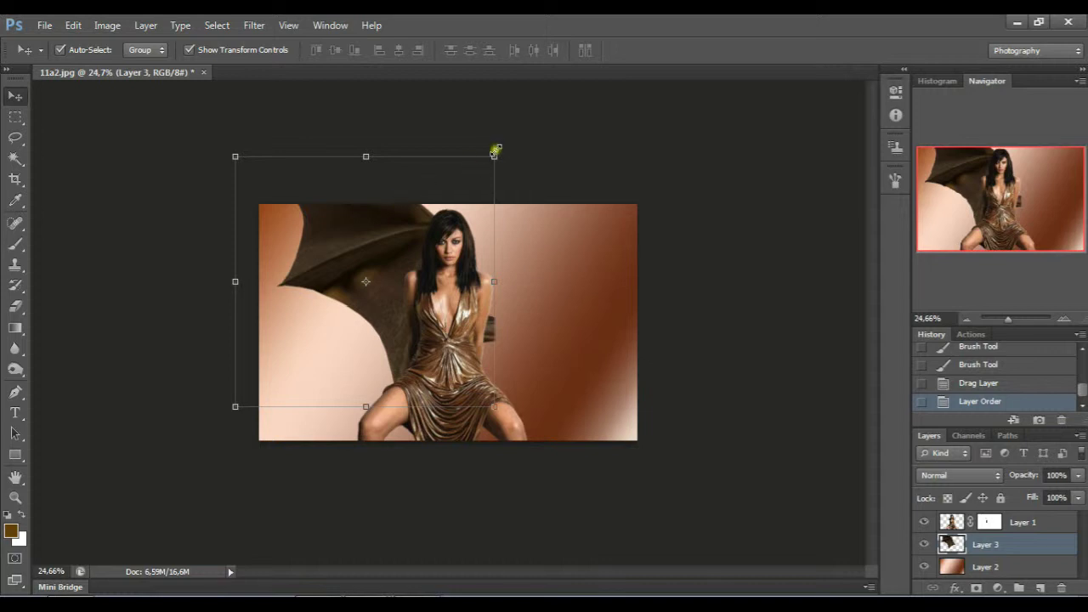
mouse_move(494, 156)
left_mouse_down()
mouse_move(443, 221)
mouse_move(452, 194)
left_mouse_up()
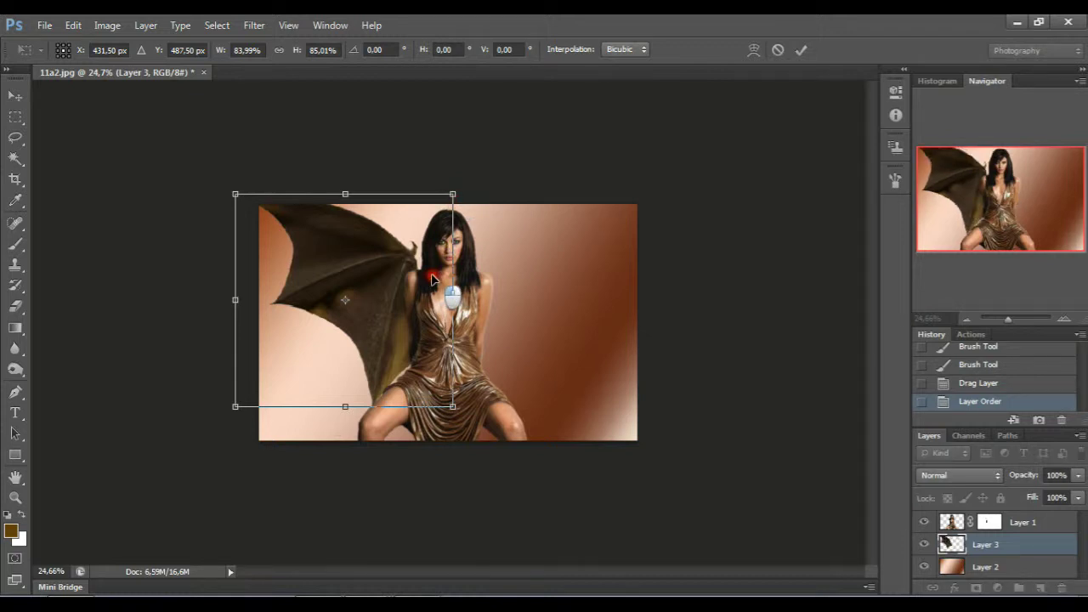
left_click(19, 116)
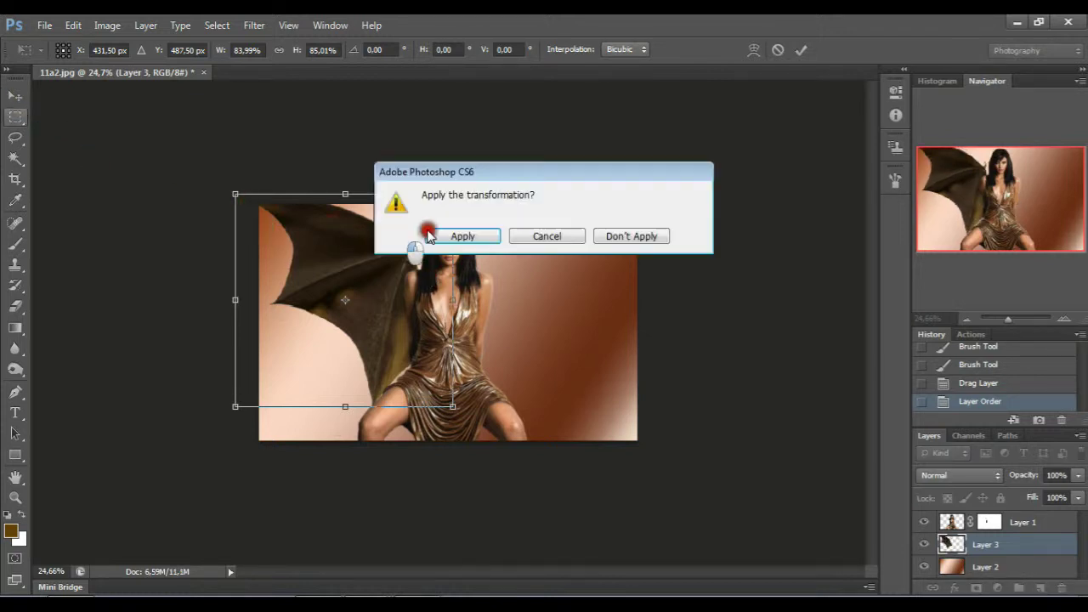
left_click(461, 235)
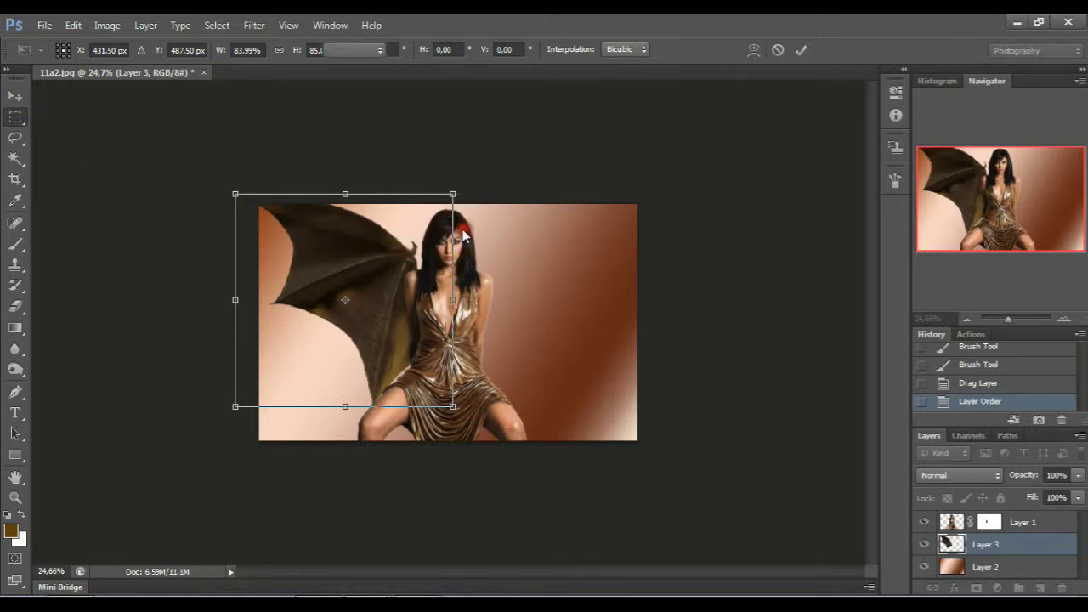
Step: Duplicate the wing as Layer 3 copy, flip it to the woman's right, and widen it slightly
left_click(146, 24)
left_click(162, 56)
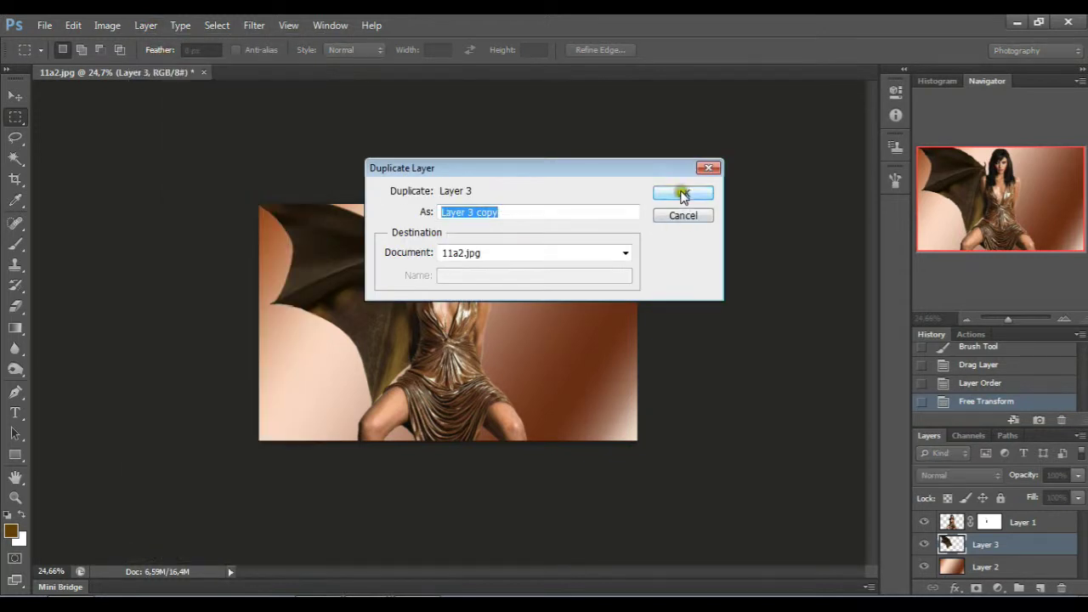
left_click(684, 194)
left_click(15, 96)
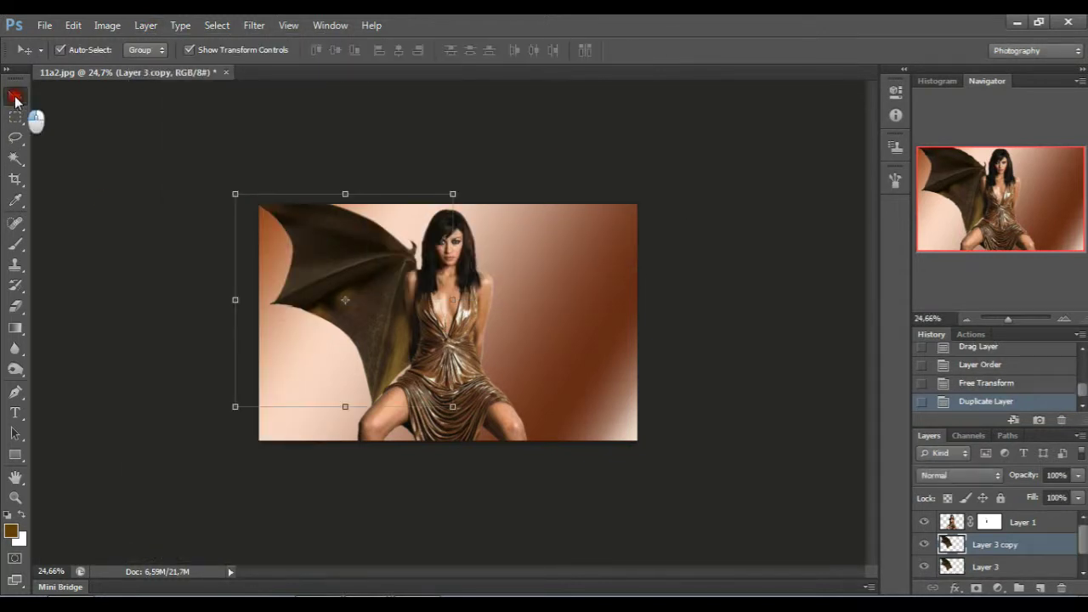
left_click_drag(233, 299, 632, 298)
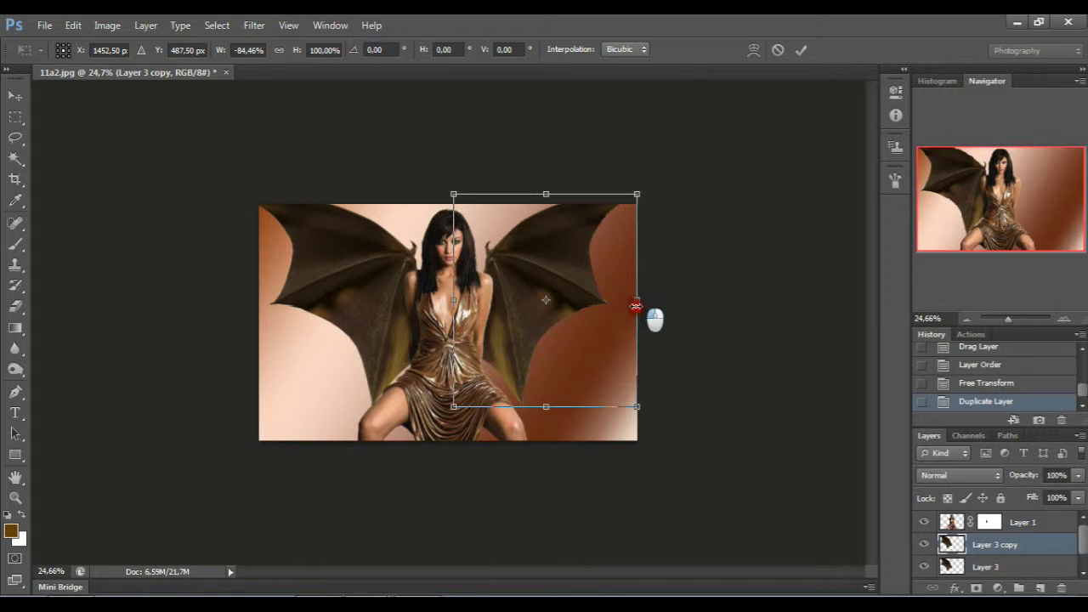
left_click_drag(636, 306, 645, 307)
Step: Nudge and slightly widen the mirrored wing to match the first, then apply the transform
key("Down")
key("Down")
key("Down")
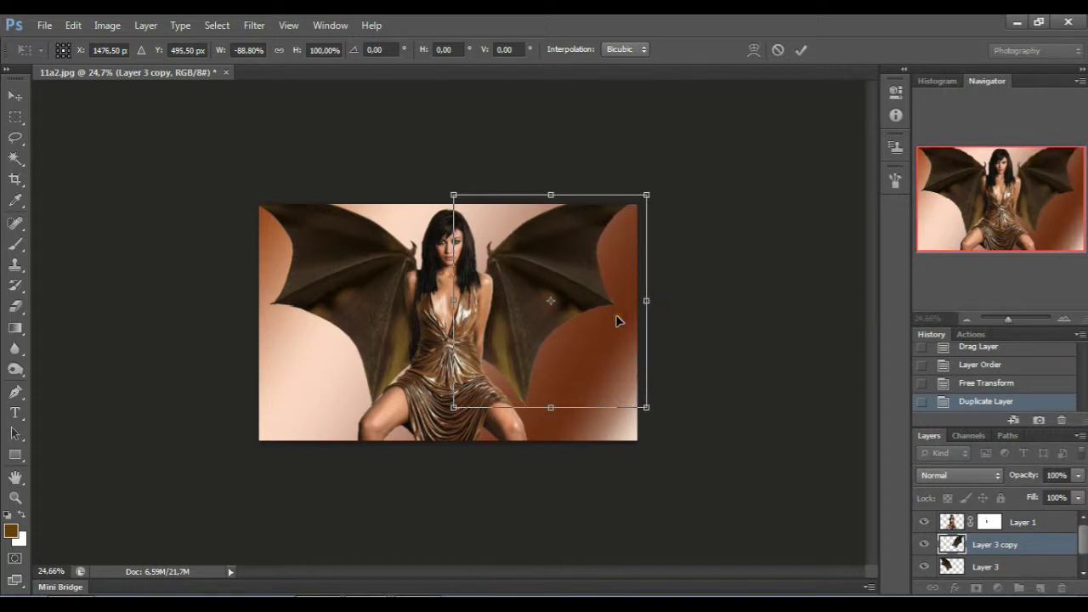
key("Down")
key("Down")
key("Down")
key("Down")
key("Down")
key("Down")
key("Down")
key("Down")
key("Down")
key("Down")
key("Down")
key("Down")
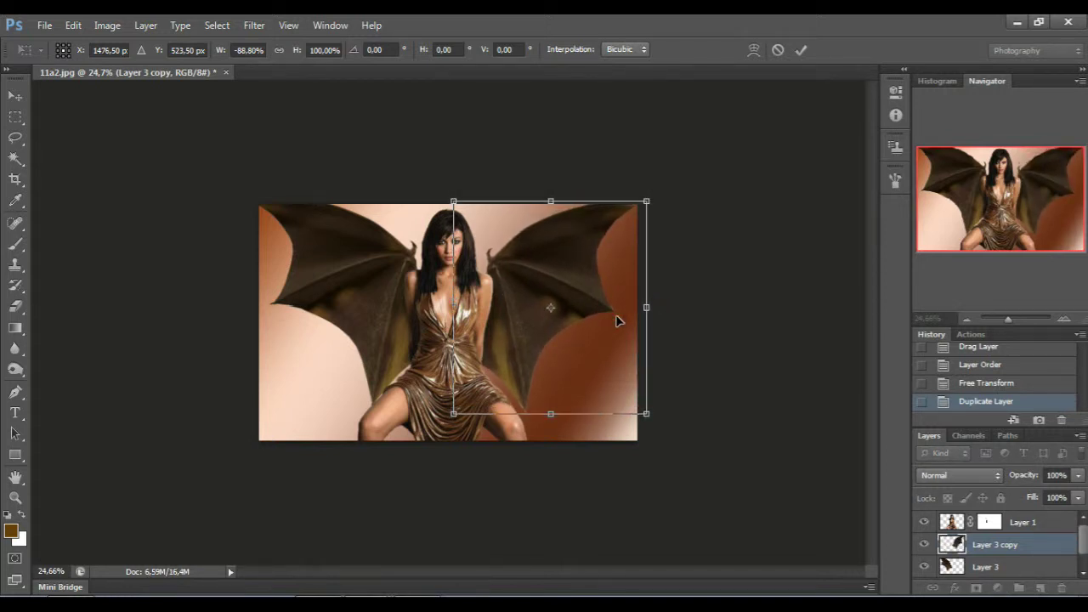
key("Left")
key("Left")
key("Left")
key("Left")
key("Left")
key("Left")
key("Left")
key("Left")
key("Left")
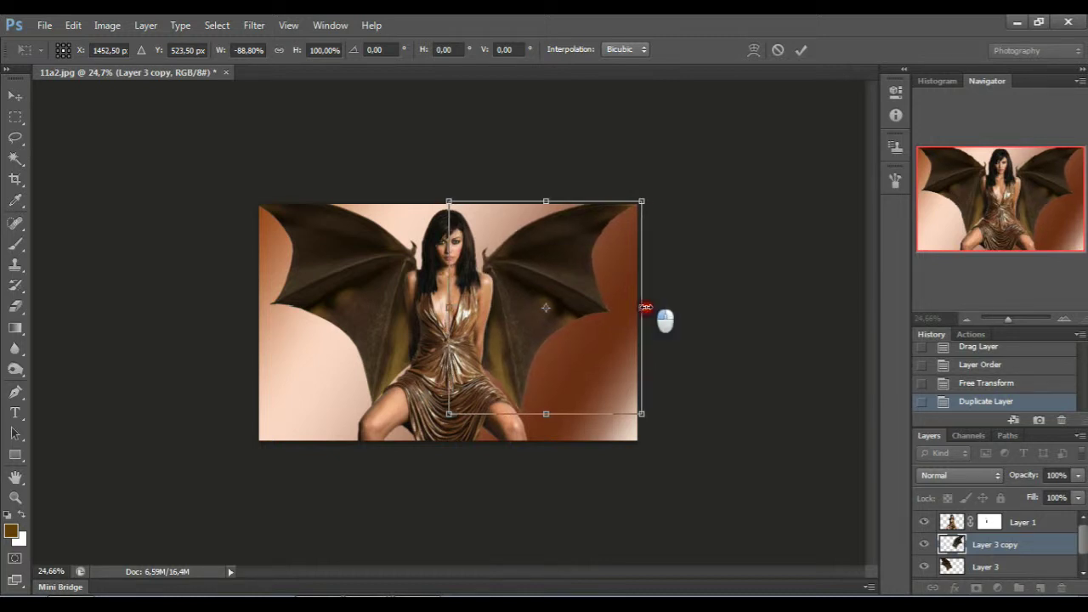
left_click_drag(646, 307, 653, 308)
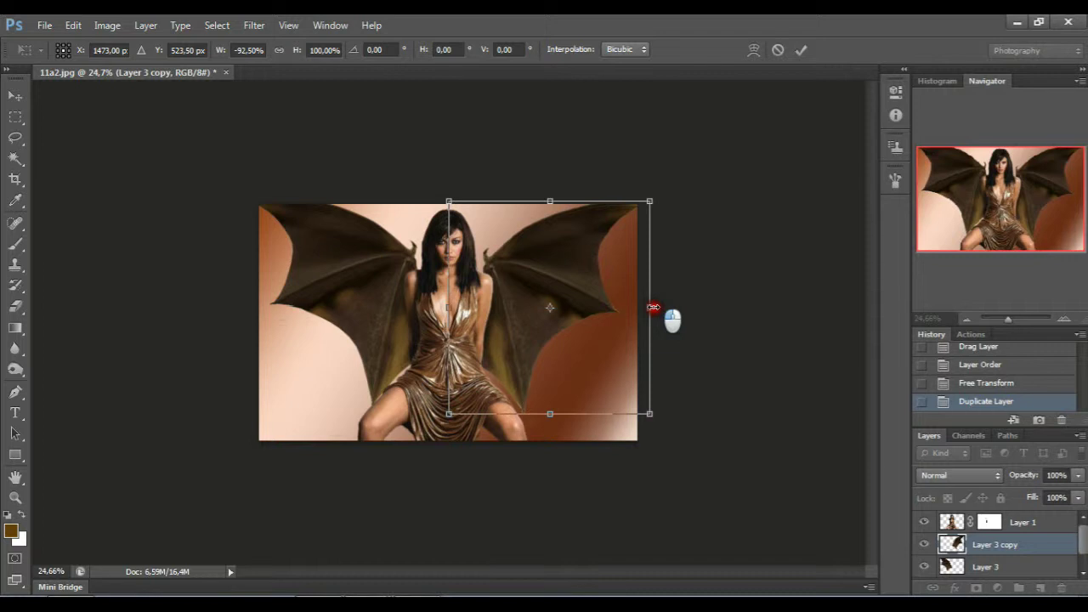
key("Left")
key("Left")
key("Left")
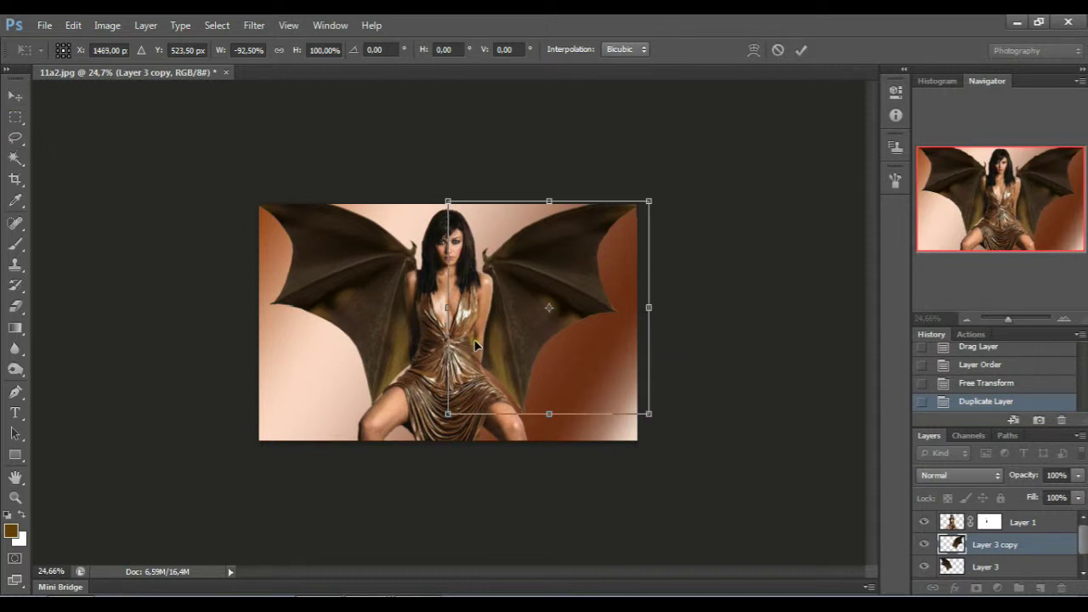
key("Left")
key("Left")
key("Left")
key("Left")
key("Left")
key("Left")
key("Left")
key("Left")
key("Left")
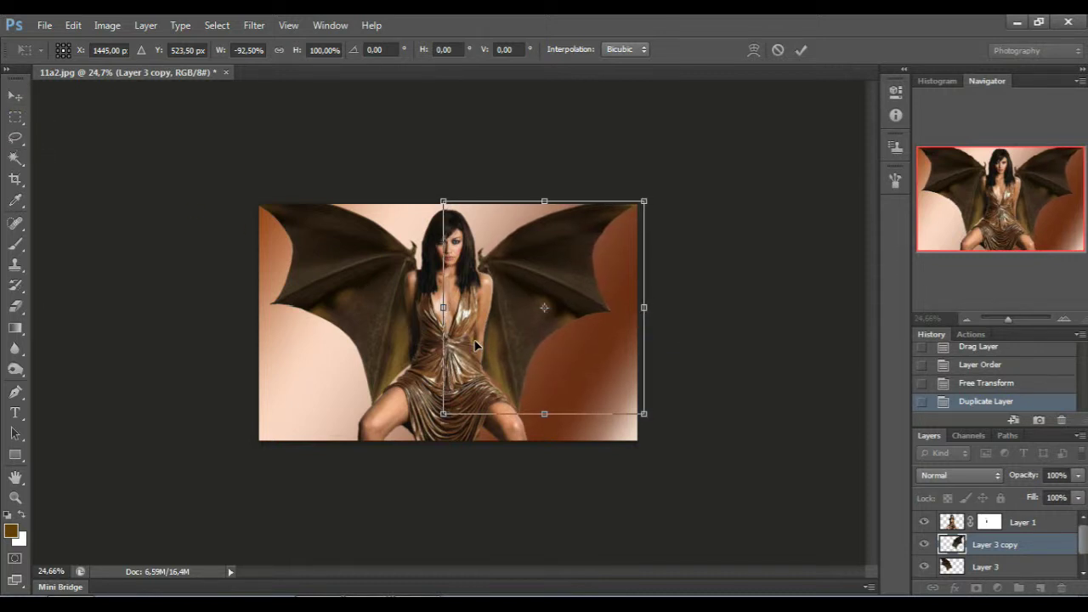
key("Right")
key("Right")
key("Right")
key("Right")
key("Right")
key("Right")
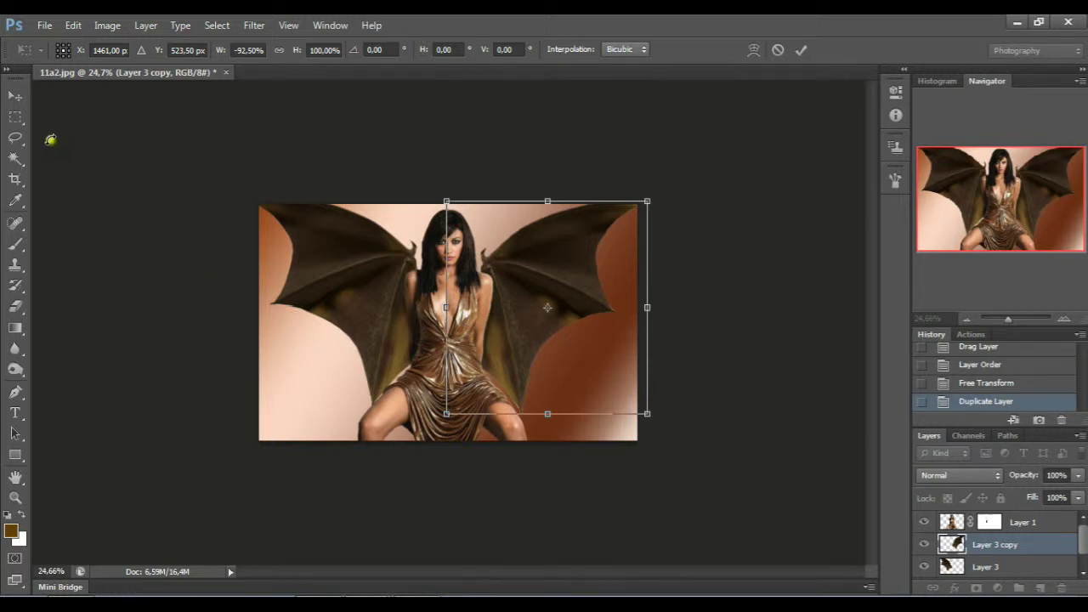
left_click(17, 115)
left_click(436, 237)
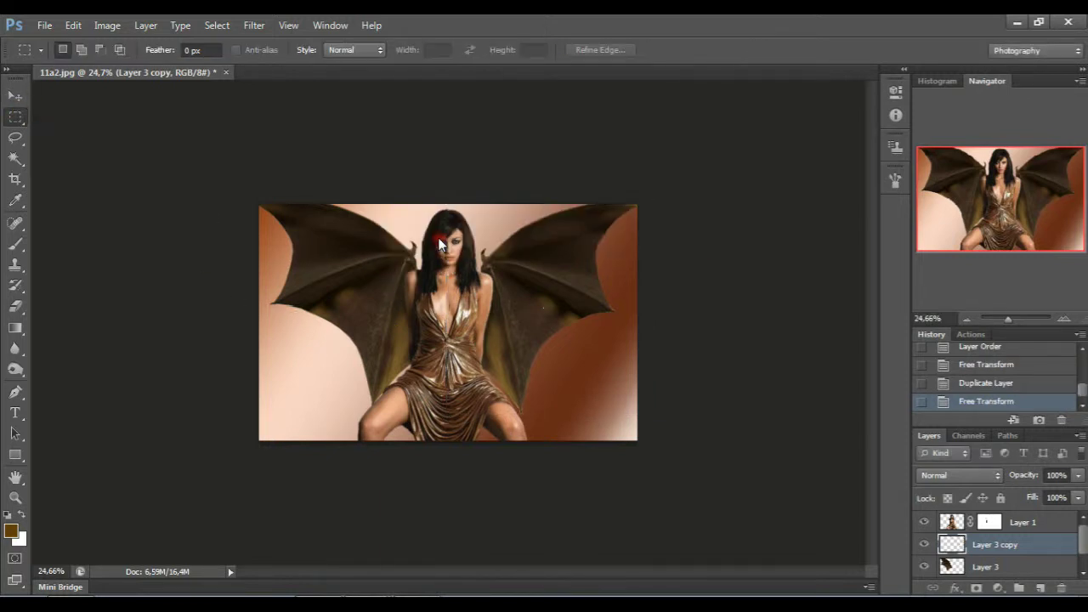
Step: Burn both of the woman's arm edges on Layer 1 where they meet the wings (Midtones, 50%)
left_click_drag(1012, 318, 1012, 319)
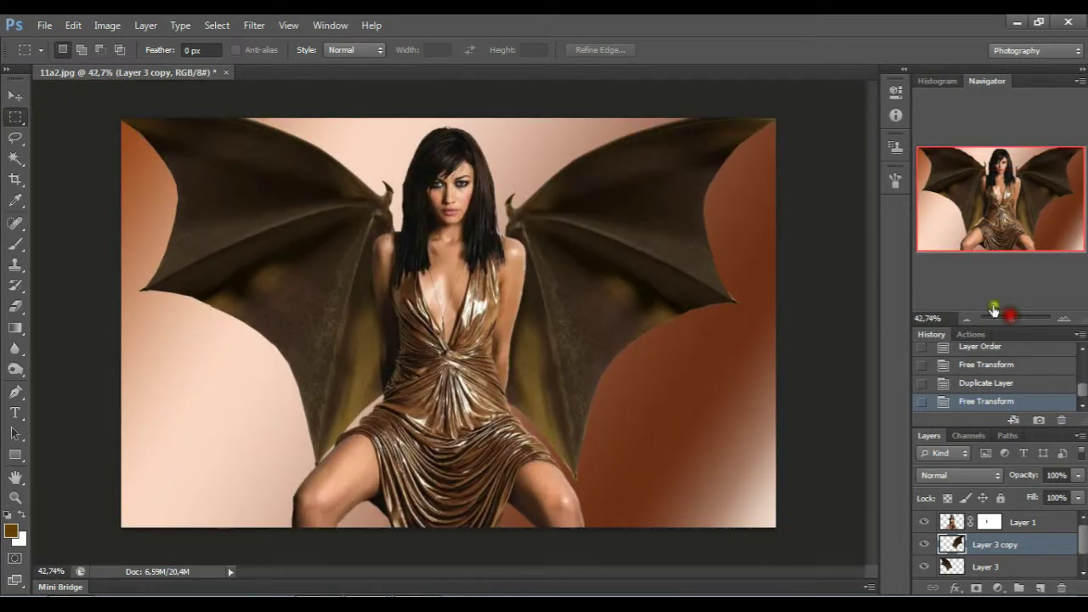
left_click(14, 366)
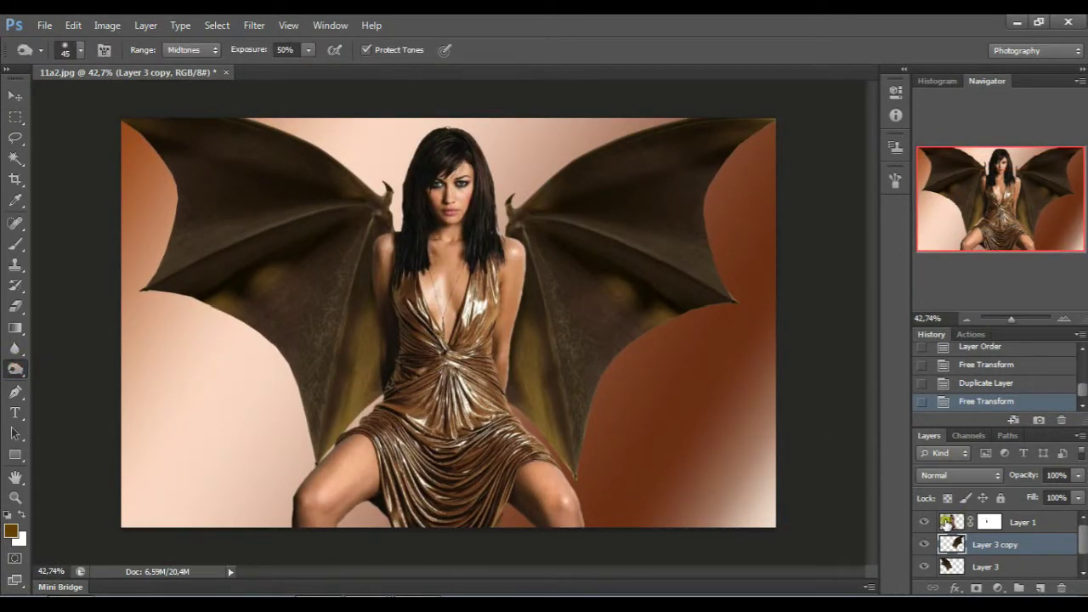
left_click(946, 522)
mouse_move(519, 246)
left_mouse_down()
mouse_move(515, 378)
mouse_move(526, 272)
mouse_move(486, 170)
mouse_move(436, 158)
mouse_move(372, 225)
mouse_move(378, 393)
mouse_move(388, 367)
left_mouse_up()
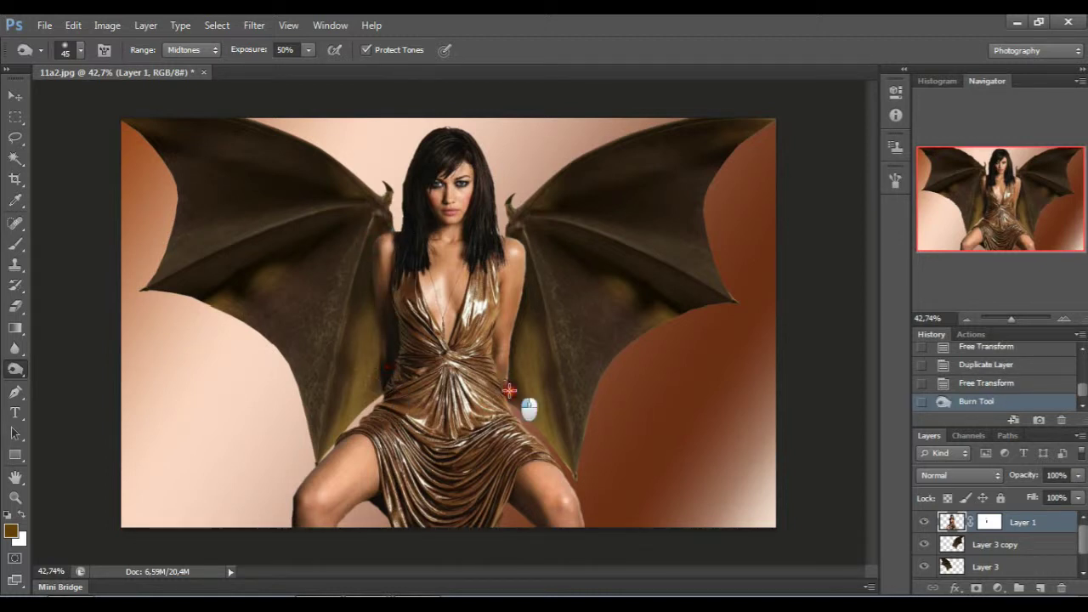
left_click_drag(509, 391, 515, 340)
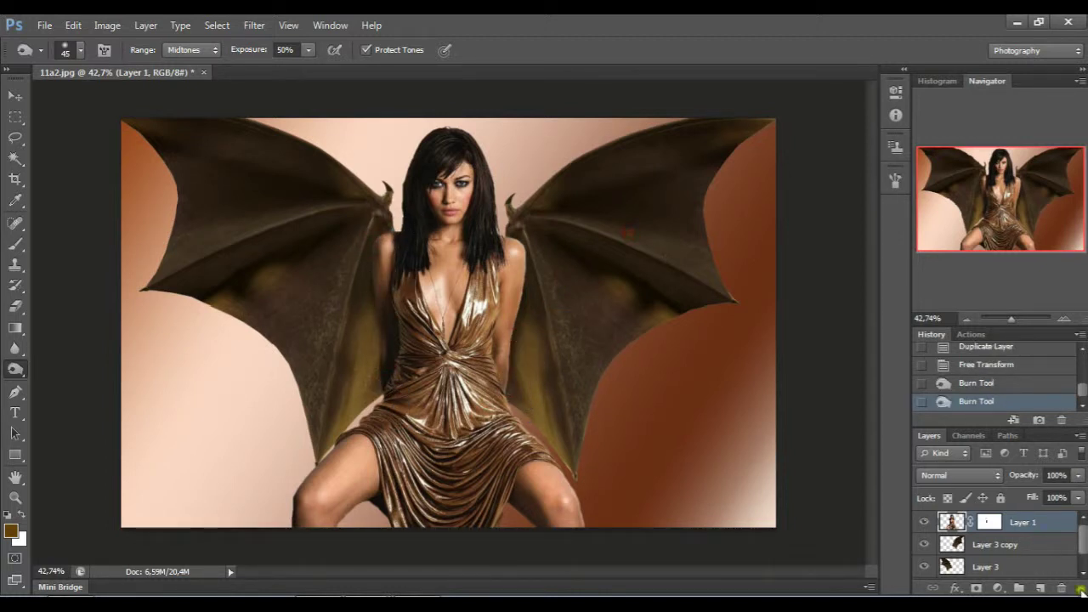
scroll(1072, 544, "down", 1)
left_click(1053, 568)
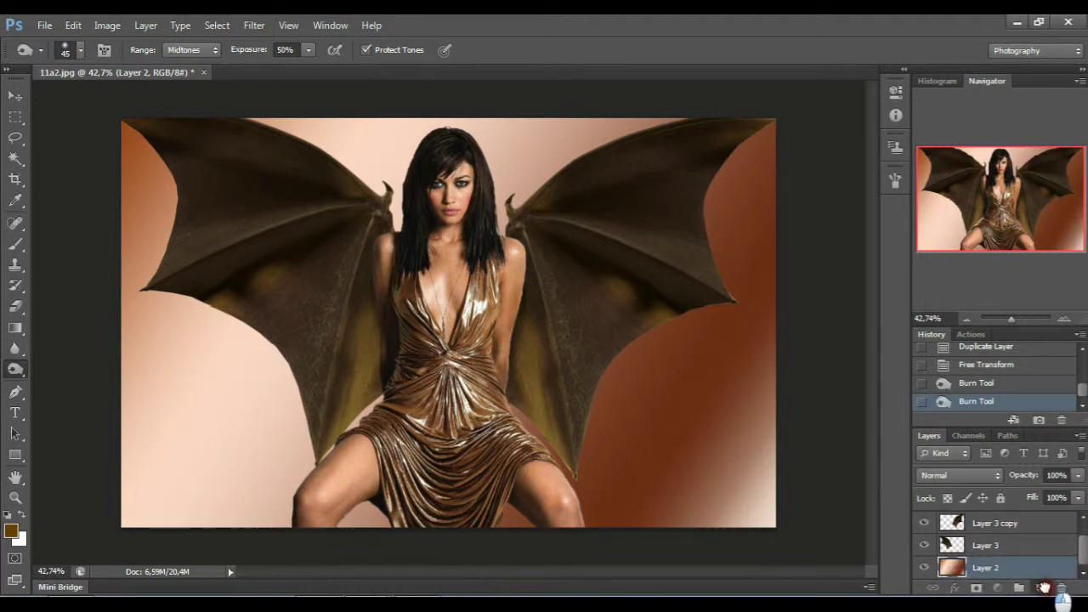
Step: Duplicate gradient Layer 2 and set the copy to Multiply at 54% opacity
mouse_move(1052, 575)
left_mouse_down()
mouse_move(1041, 588)
mouse_move(1032, 498)
mouse_move(1030, 510)
left_mouse_up()
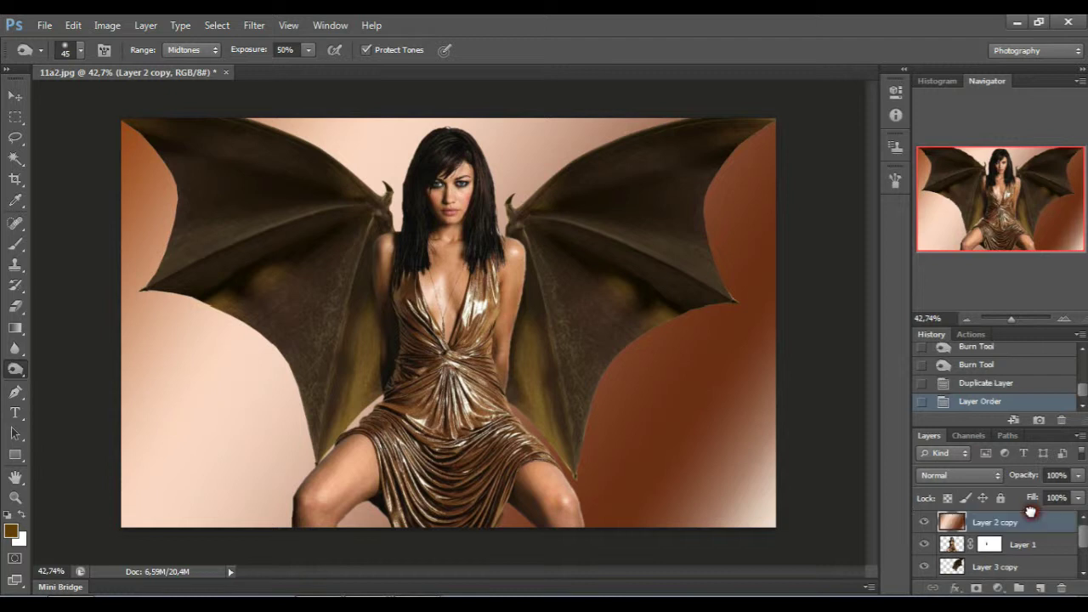
left_click(974, 475)
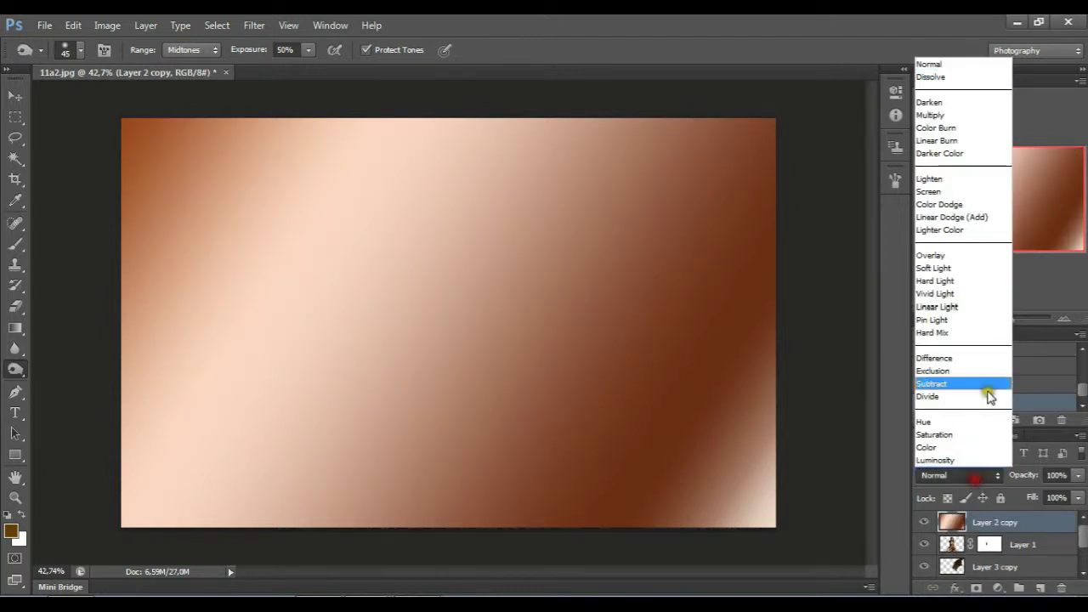
left_click(968, 111)
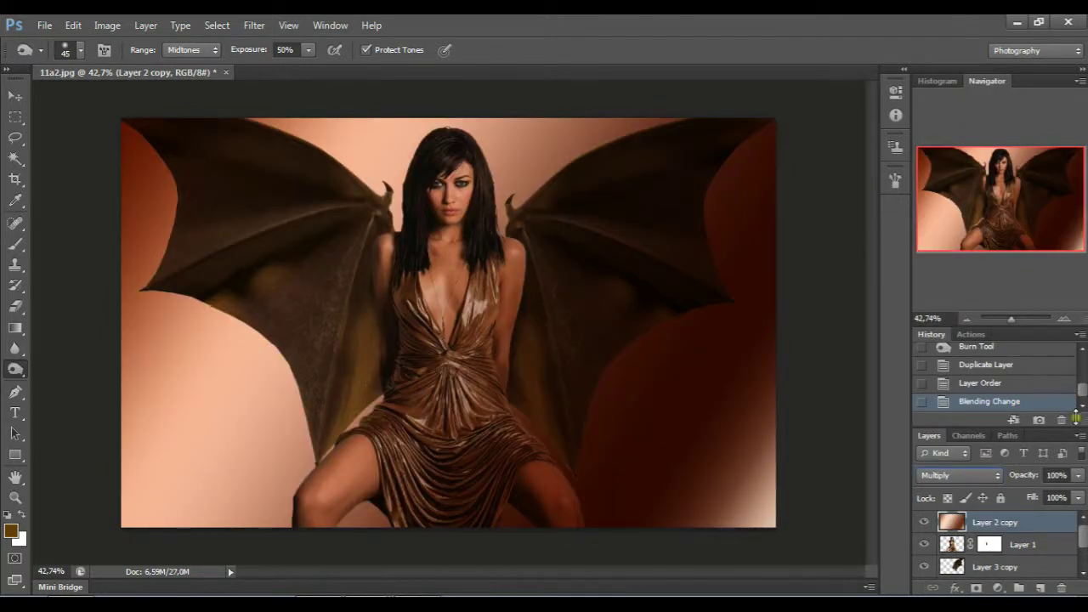
left_click(1076, 481)
mouse_move(1064, 494)
left_mouse_down()
mouse_move(1036, 495)
mouse_move(1045, 495)
left_mouse_up()
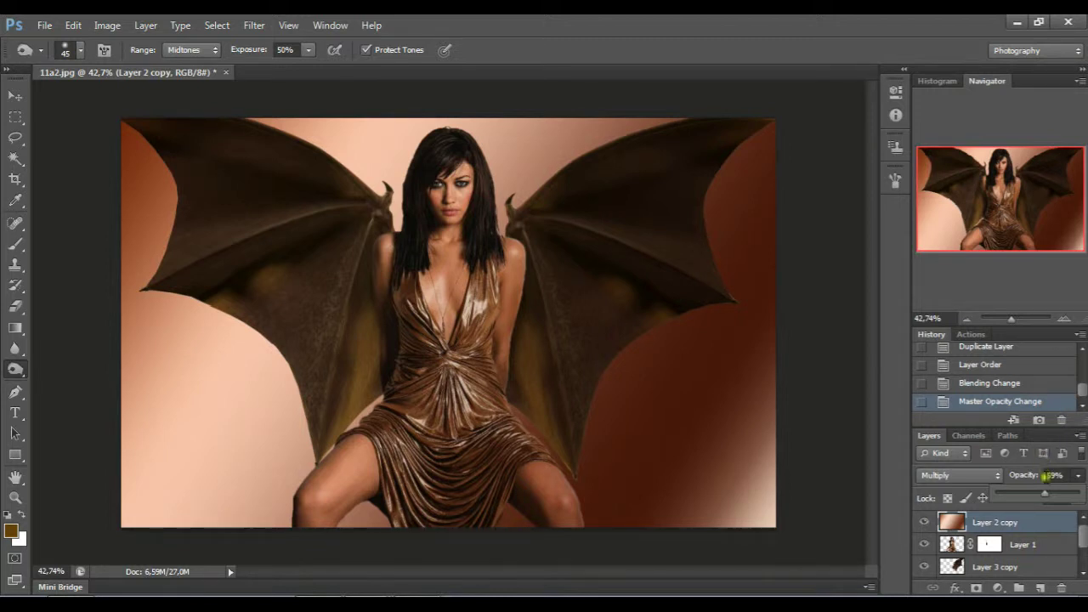
mouse_move(1044, 494)
left_mouse_down()
mouse_move(1015, 500)
mouse_move(1040, 500)
left_mouse_up()
left_click_drag(1016, 317, 1013, 322)
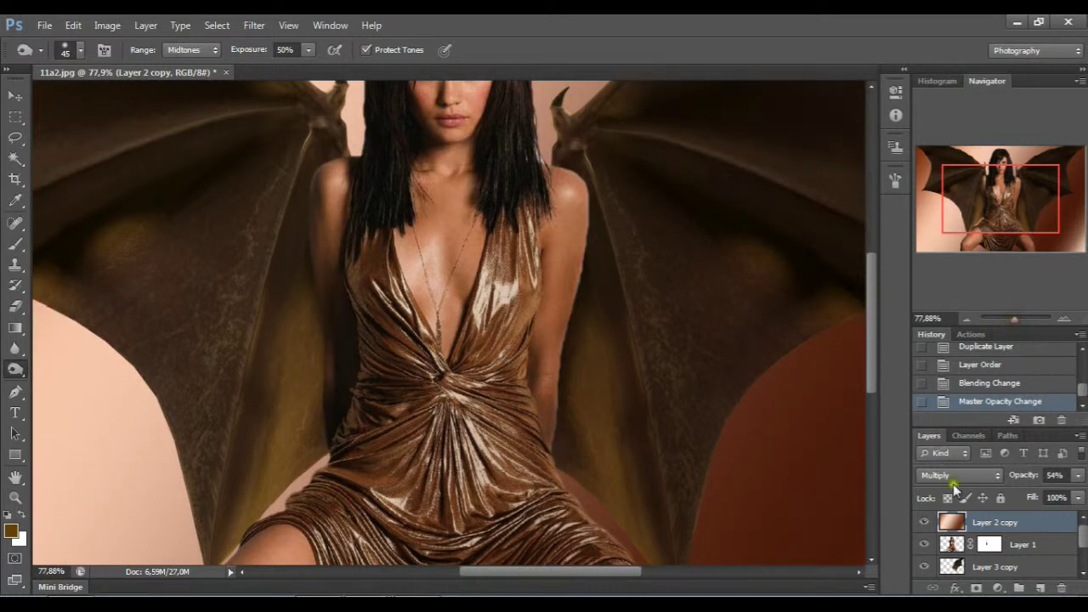
Step: Paint black on Layer 1's mask to hide the fringe along the arm edge
left_click(956, 543)
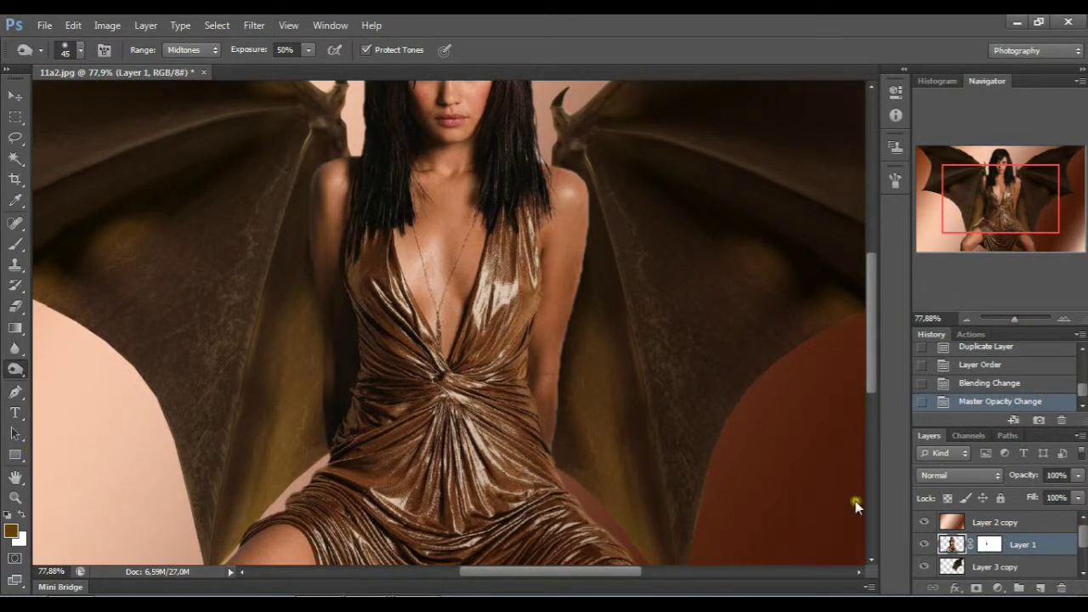
left_click(981, 543)
left_click(17, 245)
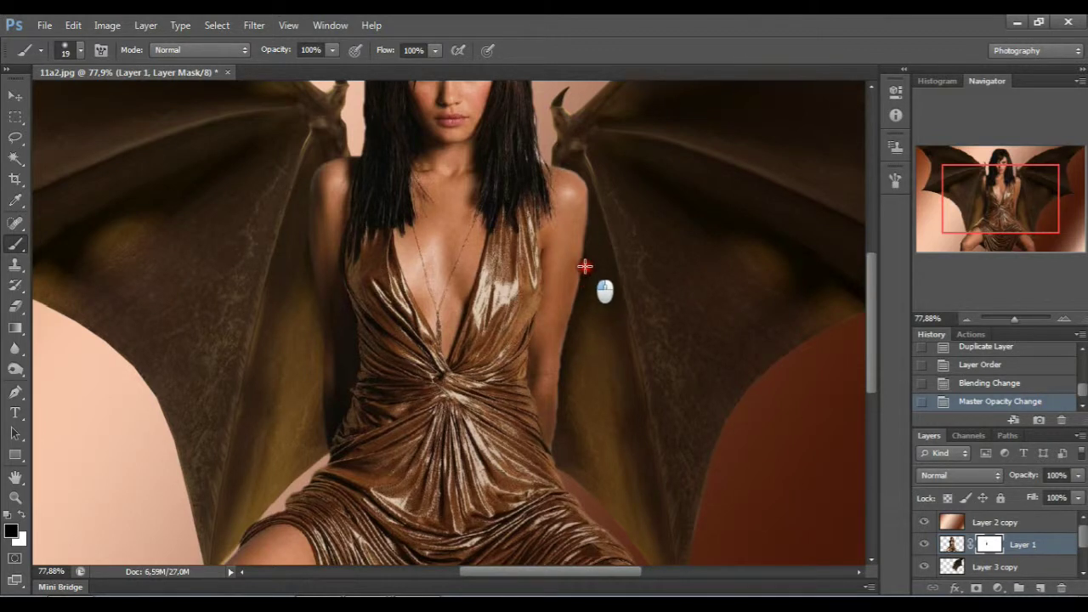
left_click_drag(584, 299, 577, 397)
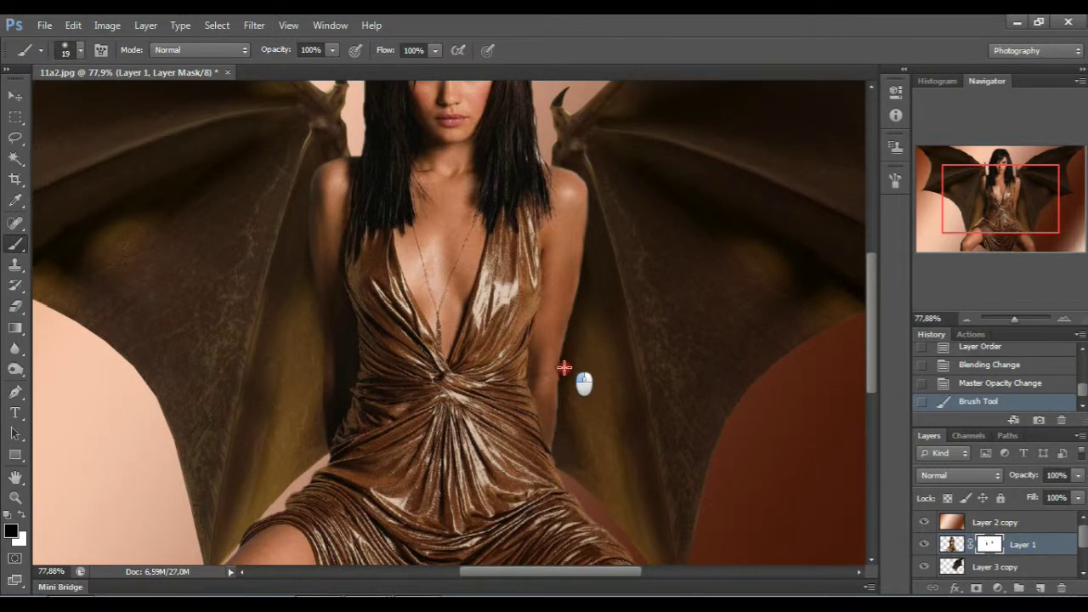
left_click_drag(562, 382, 565, 466)
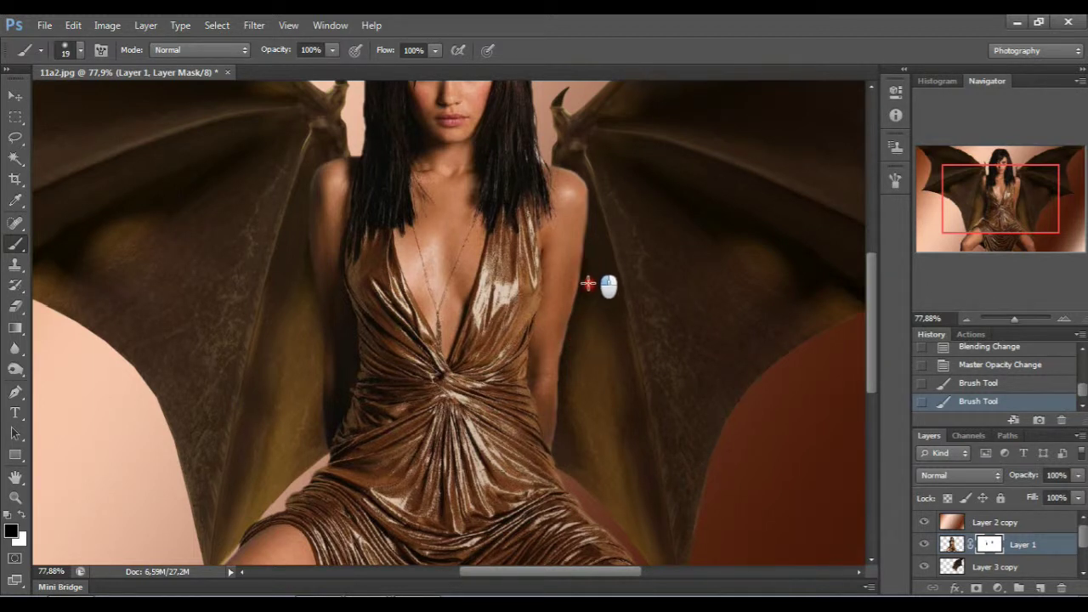
left_click_drag(589, 260, 572, 367)
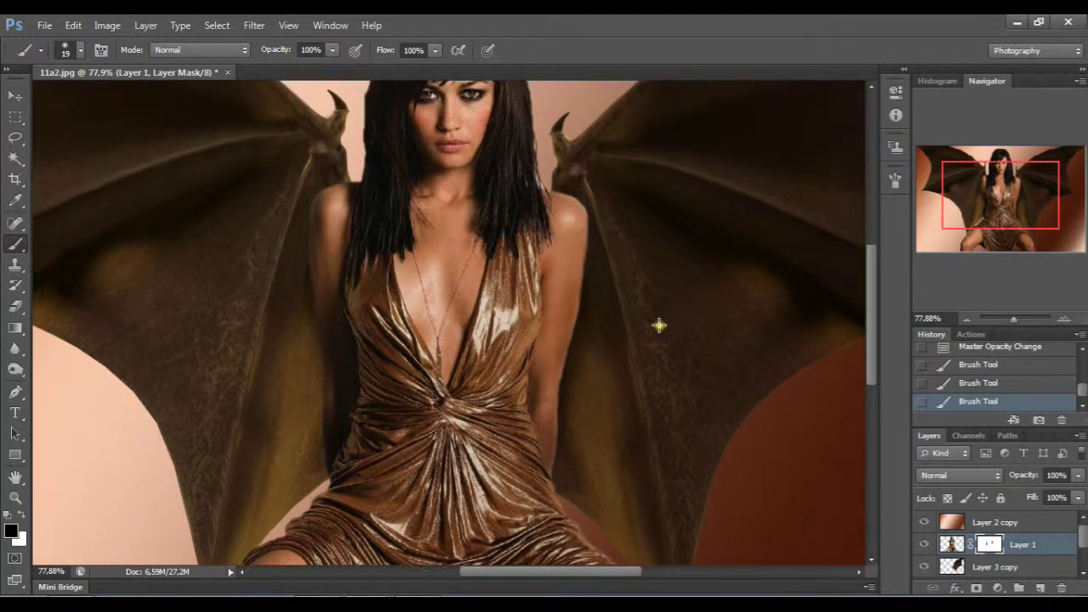
Step: Mask away the leftover fringe along the woman's hair edge
scroll(578, 323, "up", 5)
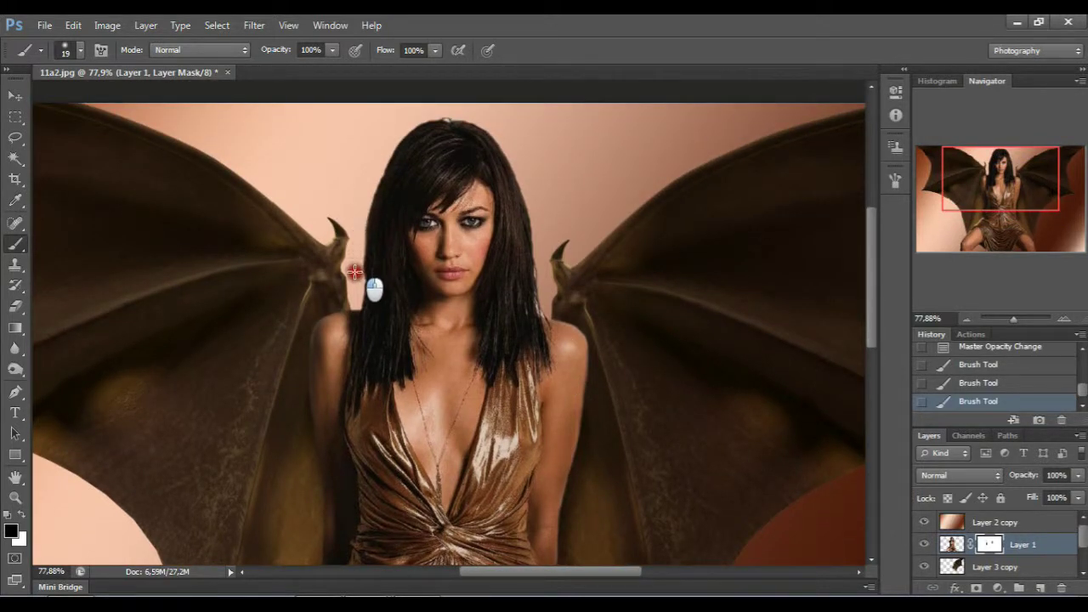
left_click_drag(358, 255, 364, 306)
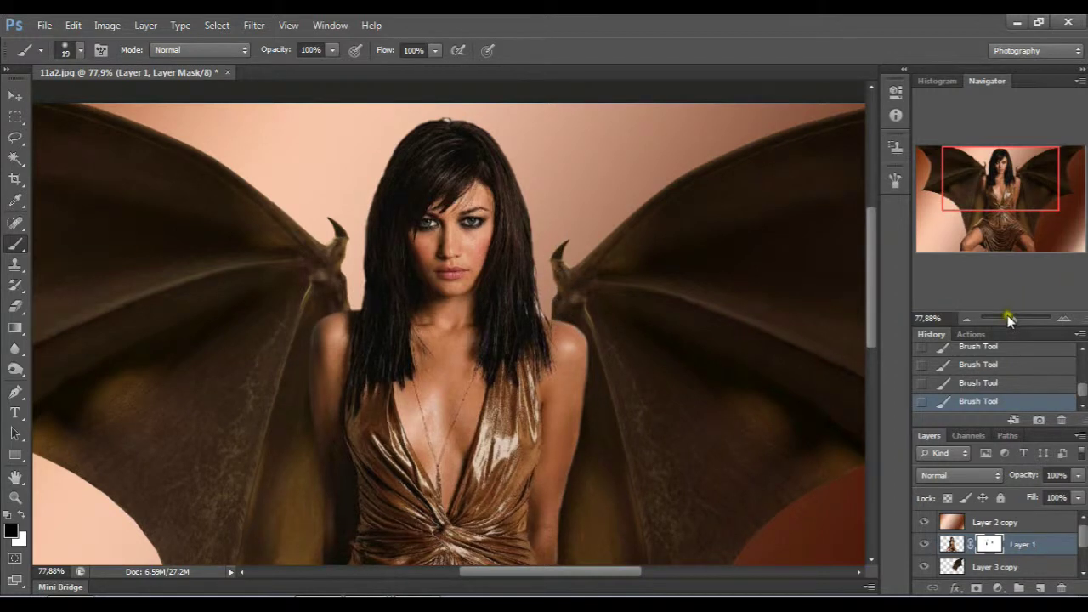
scroll(1009, 318, "down", 3)
scroll(1009, 318, "up", 2)
scroll(1009, 318, "up", 1)
scroll(1011, 320, "down", 1)
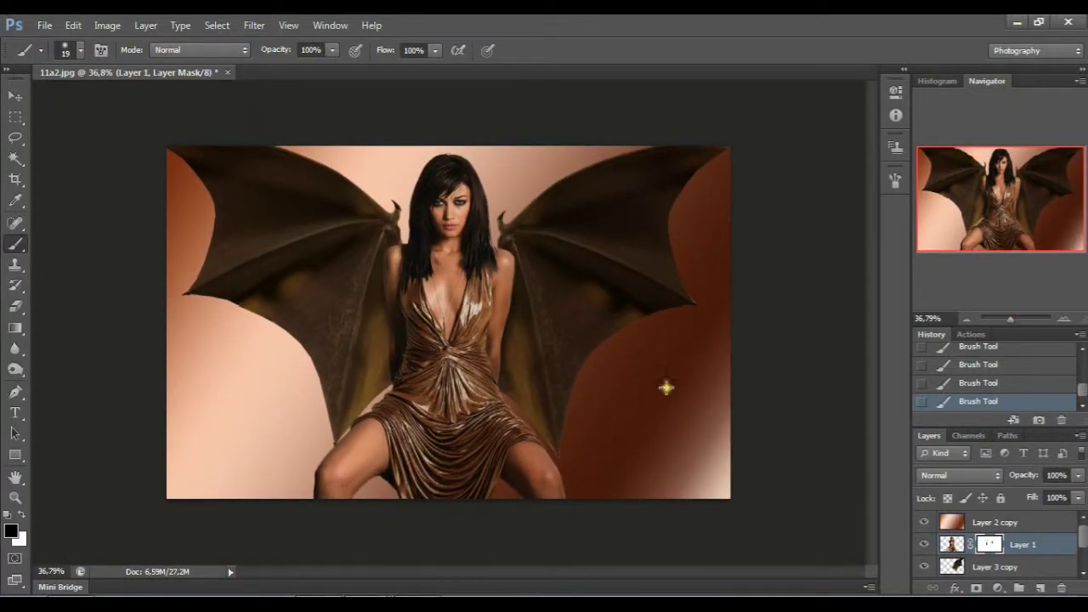
Step: Minimise the Photoshop window to reveal the desktop wallpaper
left_click(1012, 22)
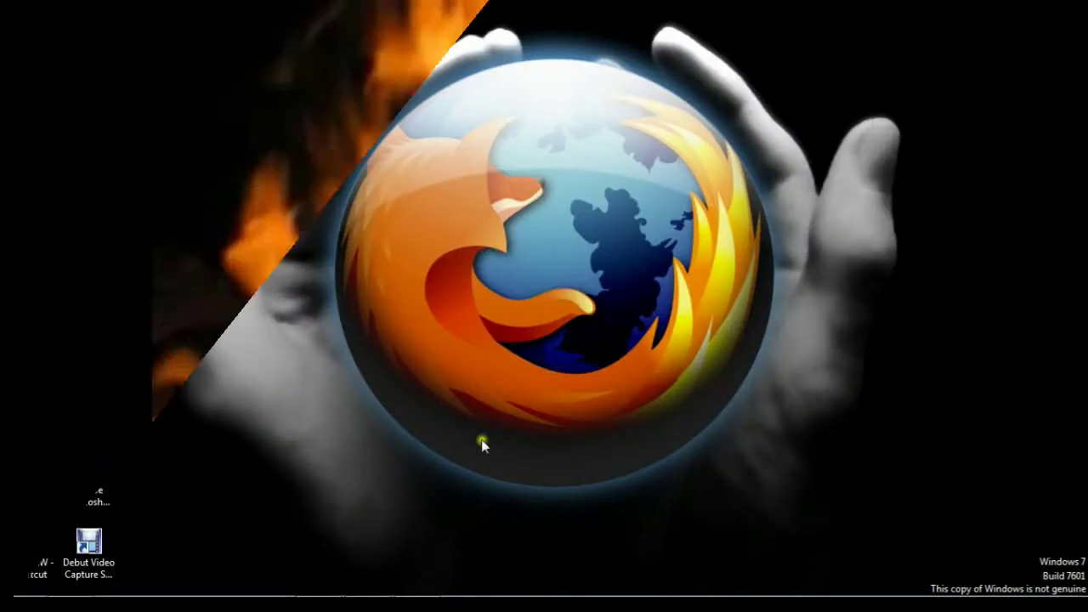